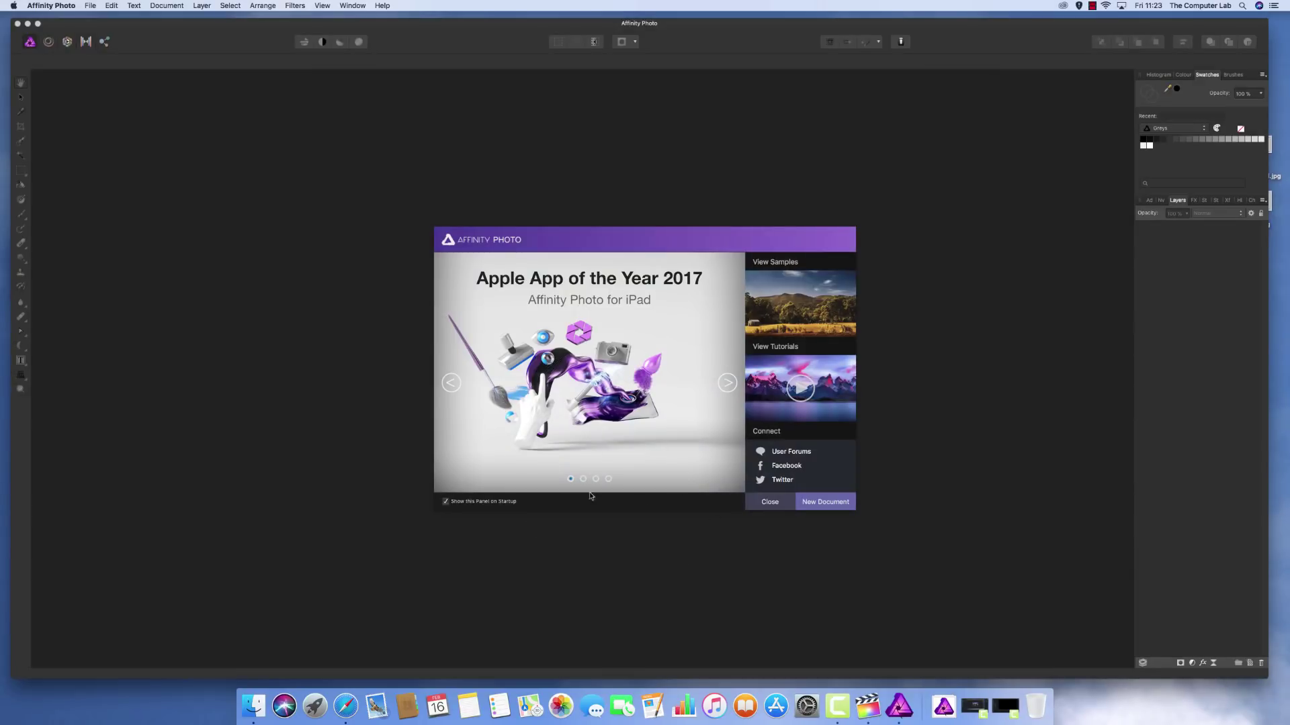
- Dismiss the Affinity Photo welcome panel so no document is open
{"action": "left_click", "coordinate": [770, 504]}
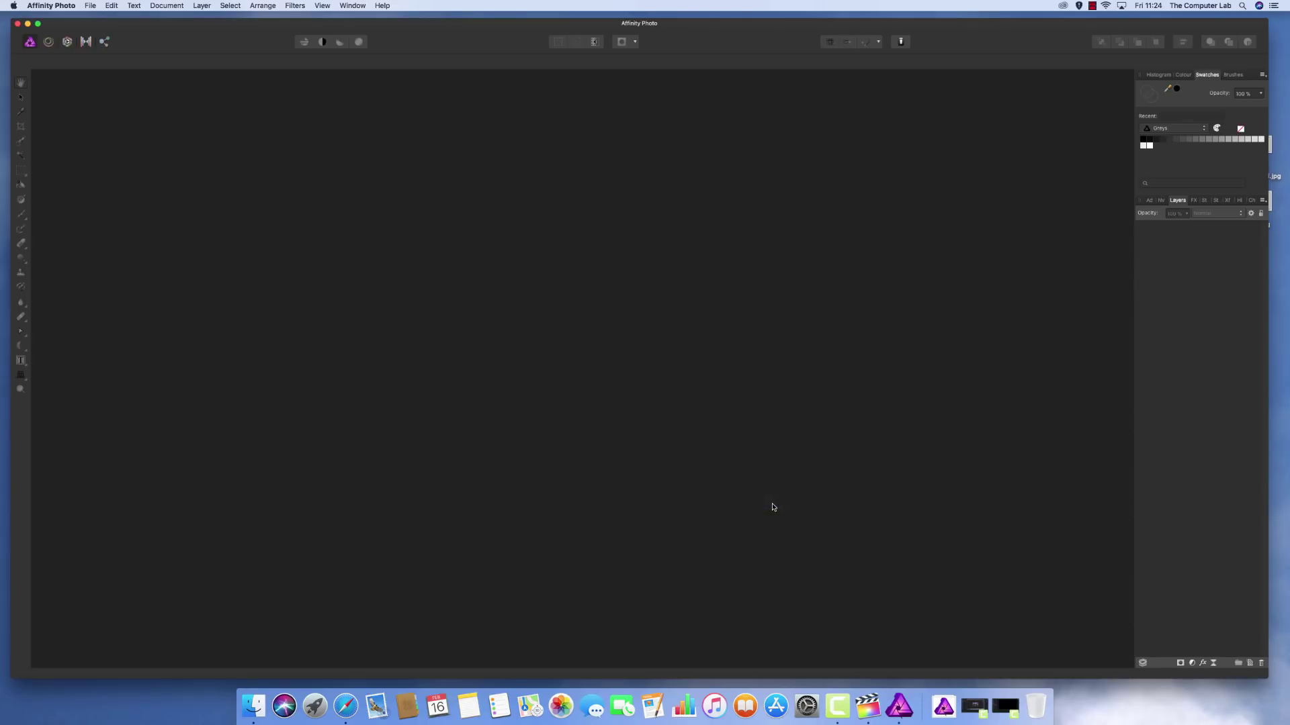
- Drag camera.jpg from the Finder Pictures folder into Affinity Photo, then minimise the Finder window
{"action": "left_click", "coordinate": [243, 719]}
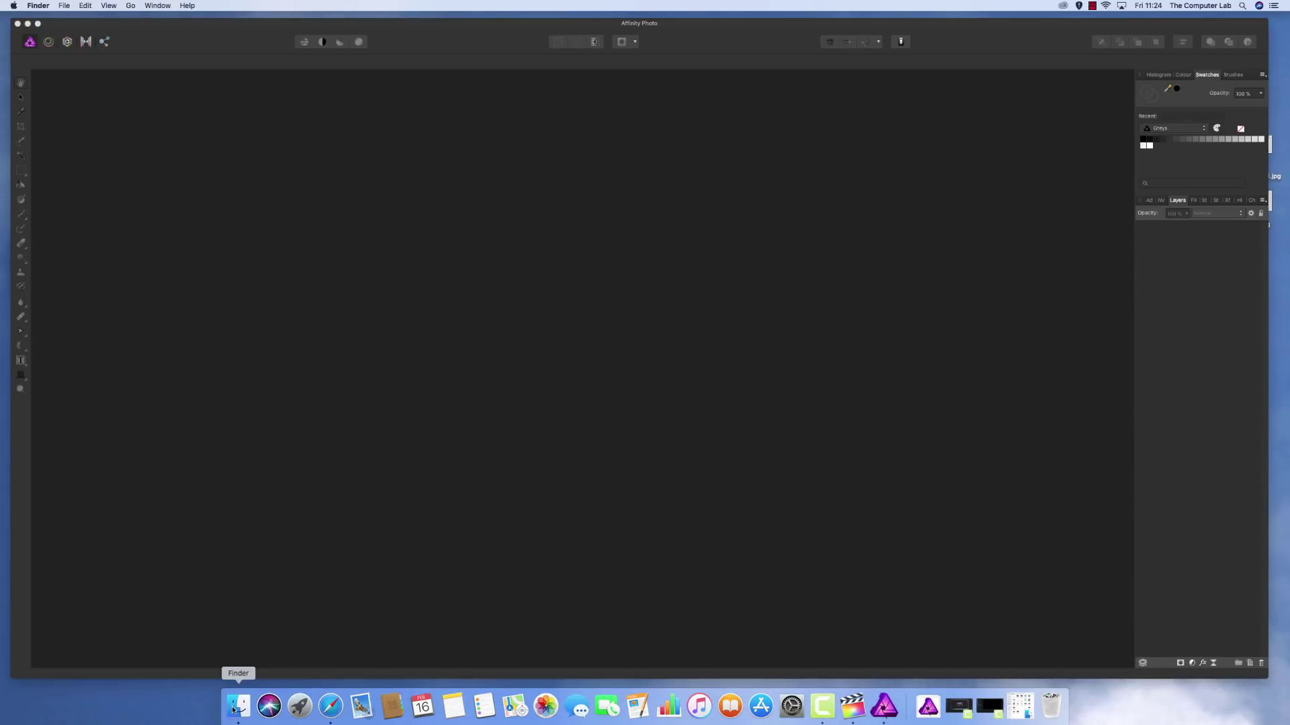
{"action": "left_click", "coordinate": [243, 711]}
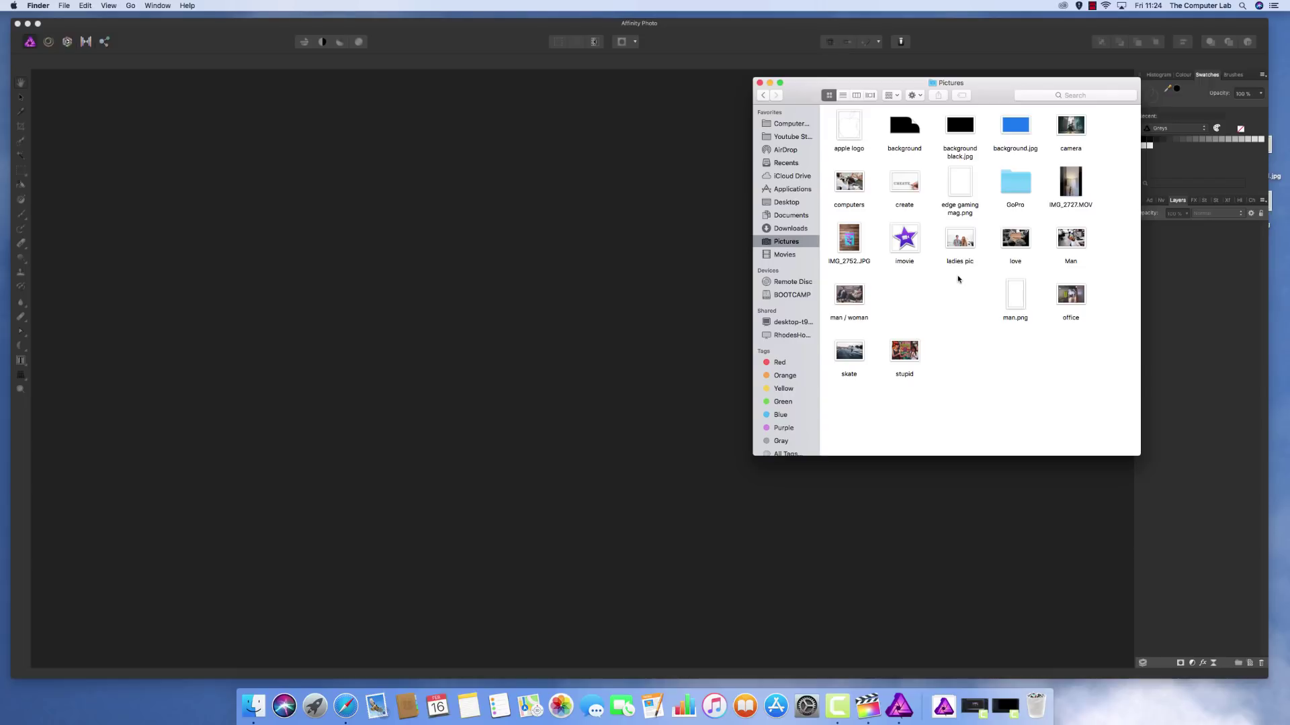
{"action": "left_click_drag", "start_coordinate": [1061, 147], "coordinate": [550, 289]}
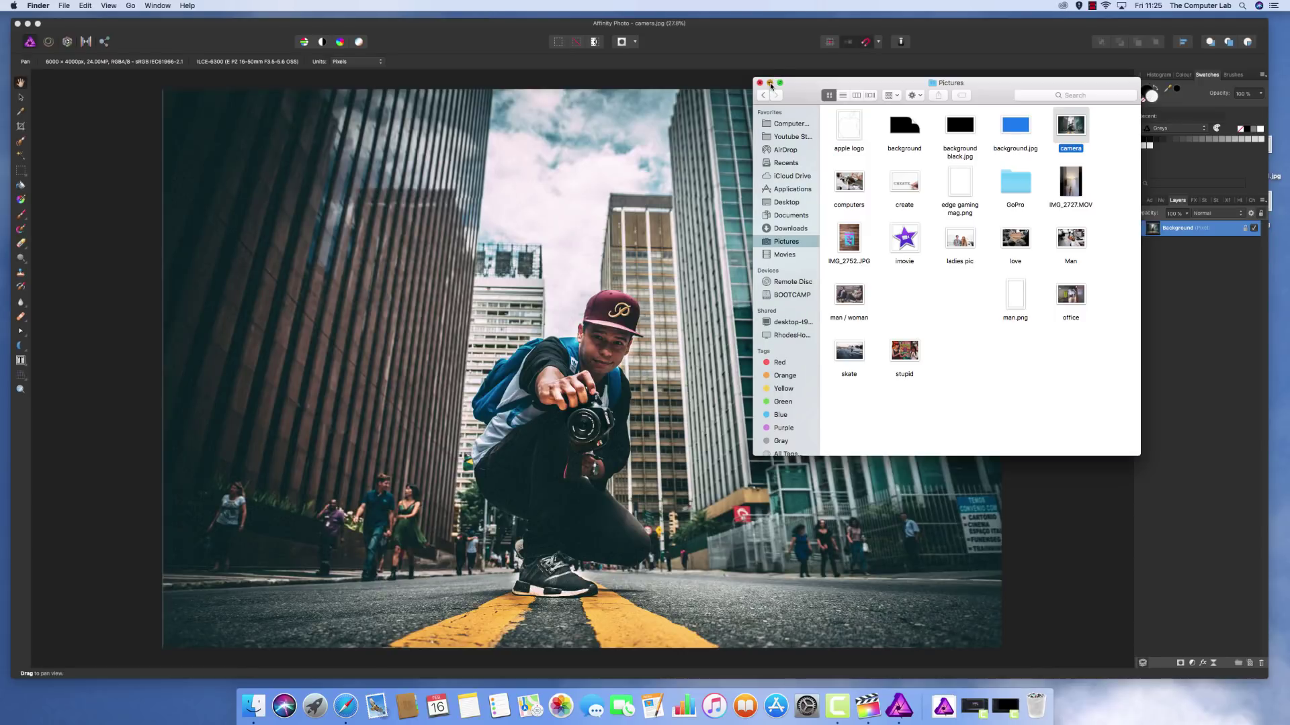
{"action": "left_click", "coordinate": [770, 83]}
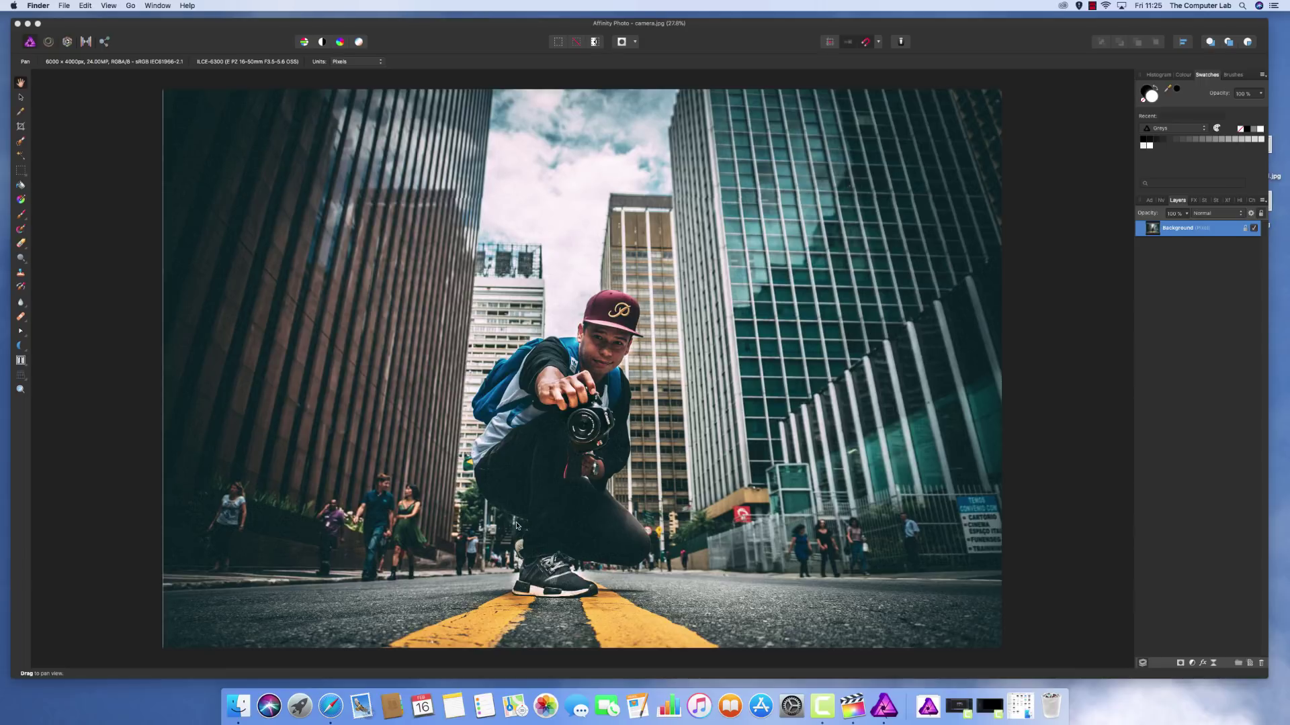
- Zoom camera.jpg to 75% and scroll around the man's outline
{"action": "left_click", "coordinate": [733, 433]}
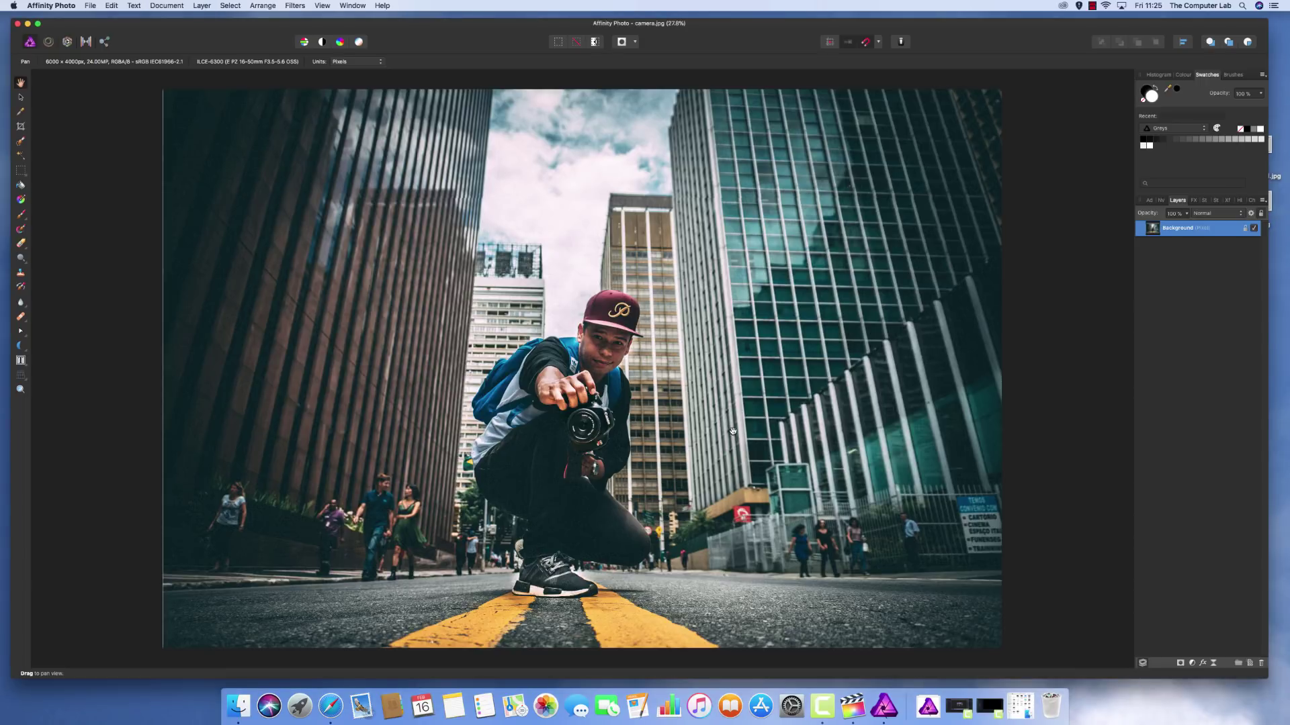
{"action": "key", "text": "super+plus"}
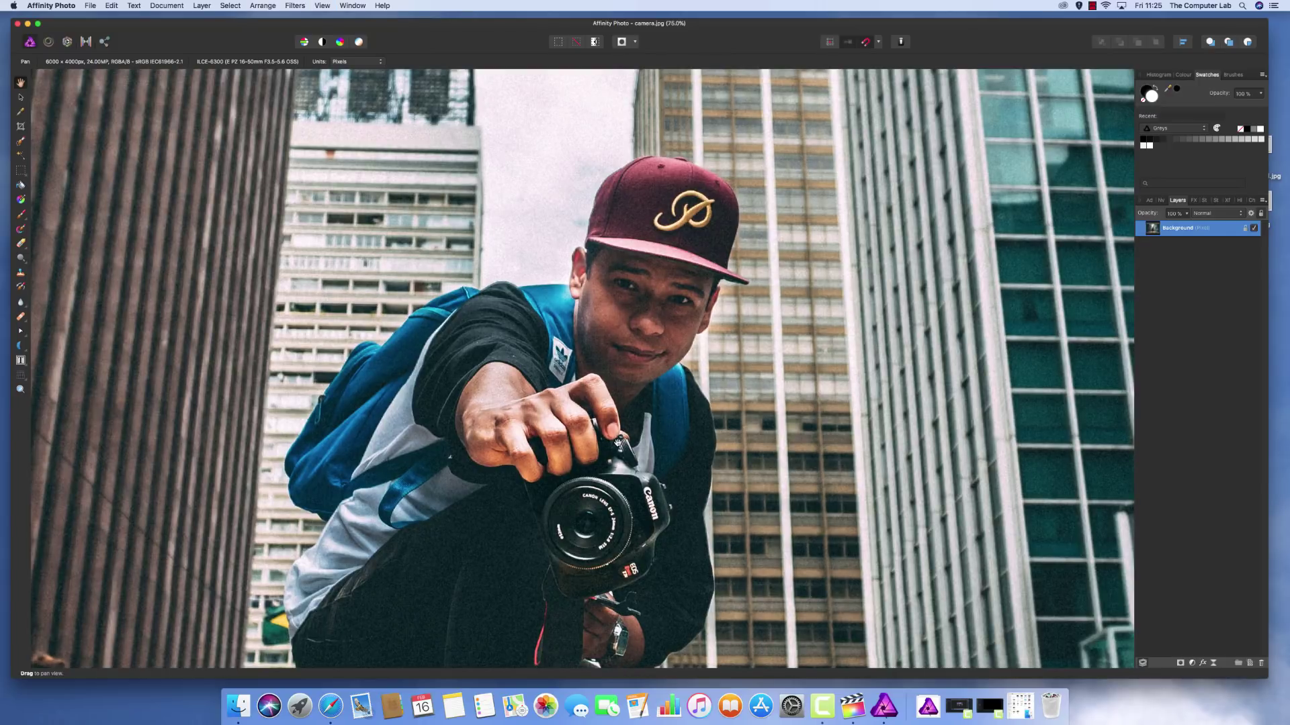
{"action": "scroll", "coordinate": [618, 442], "scroll_direction": "down", "scroll_amount": 10}
{"action": "scroll", "coordinate": [617, 442], "scroll_direction": "up", "scroll_amount": 5}
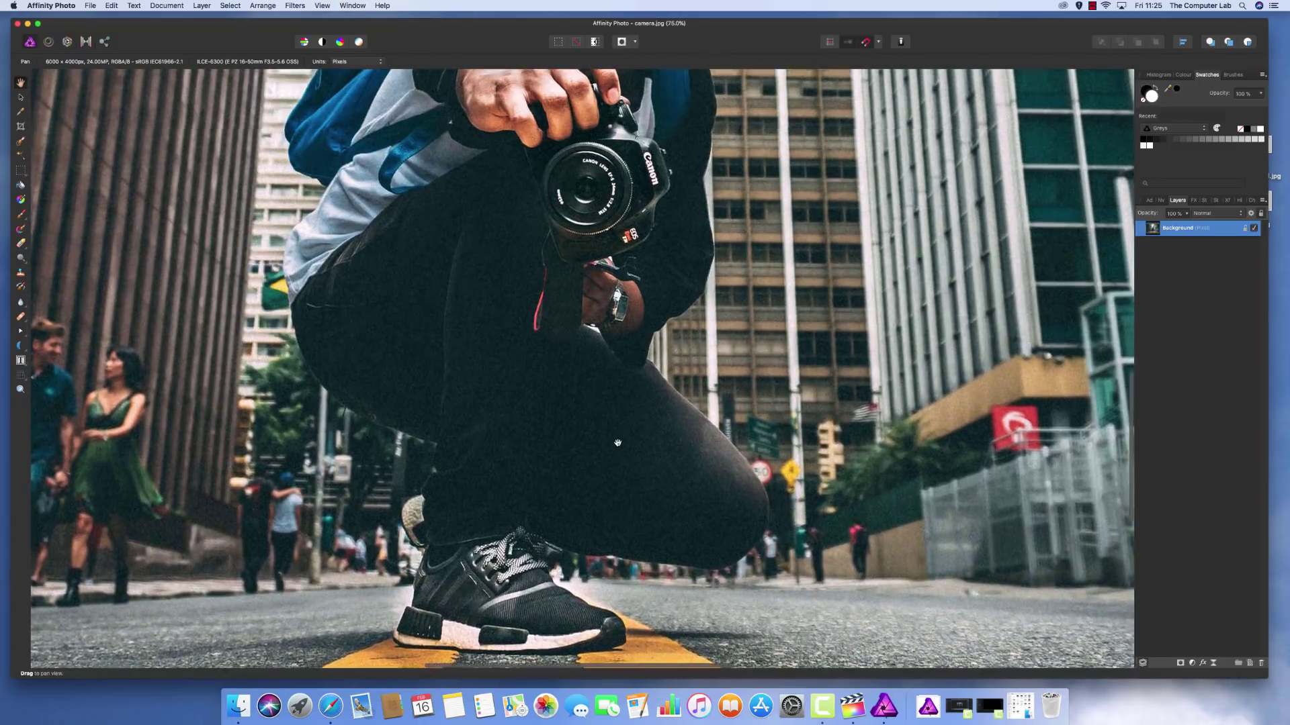
{"action": "scroll", "coordinate": [618, 442], "scroll_direction": "up", "scroll_amount": 5}
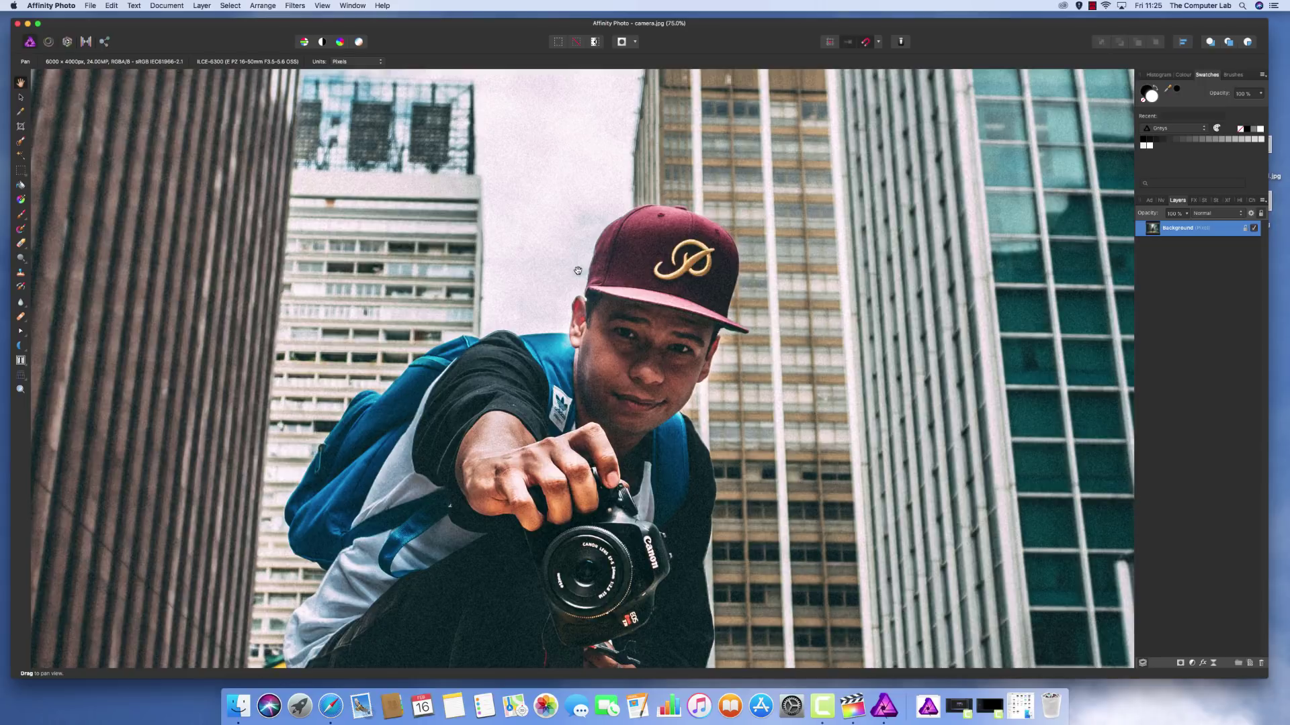
{"action": "scroll", "coordinate": [515, 318], "scroll_direction": "down", "scroll_amount": 10}
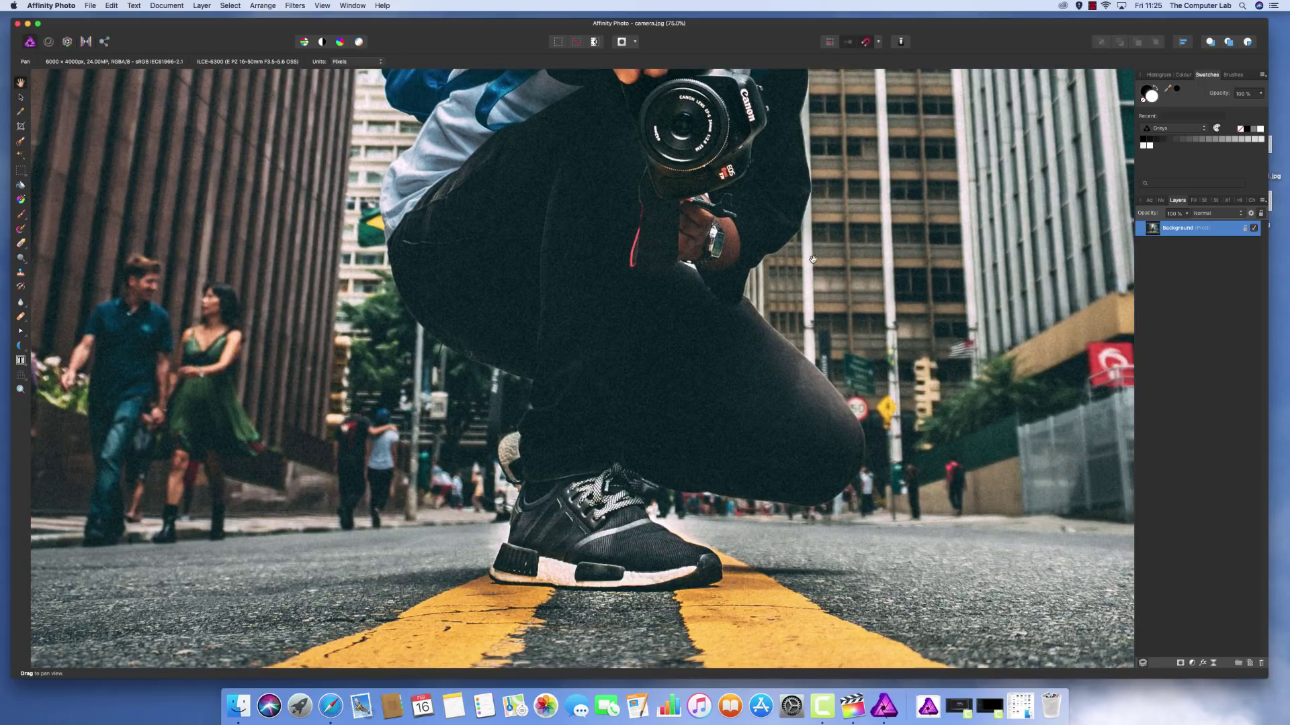
{"action": "scroll", "coordinate": [813, 268], "scroll_direction": "up", "scroll_amount": 8}
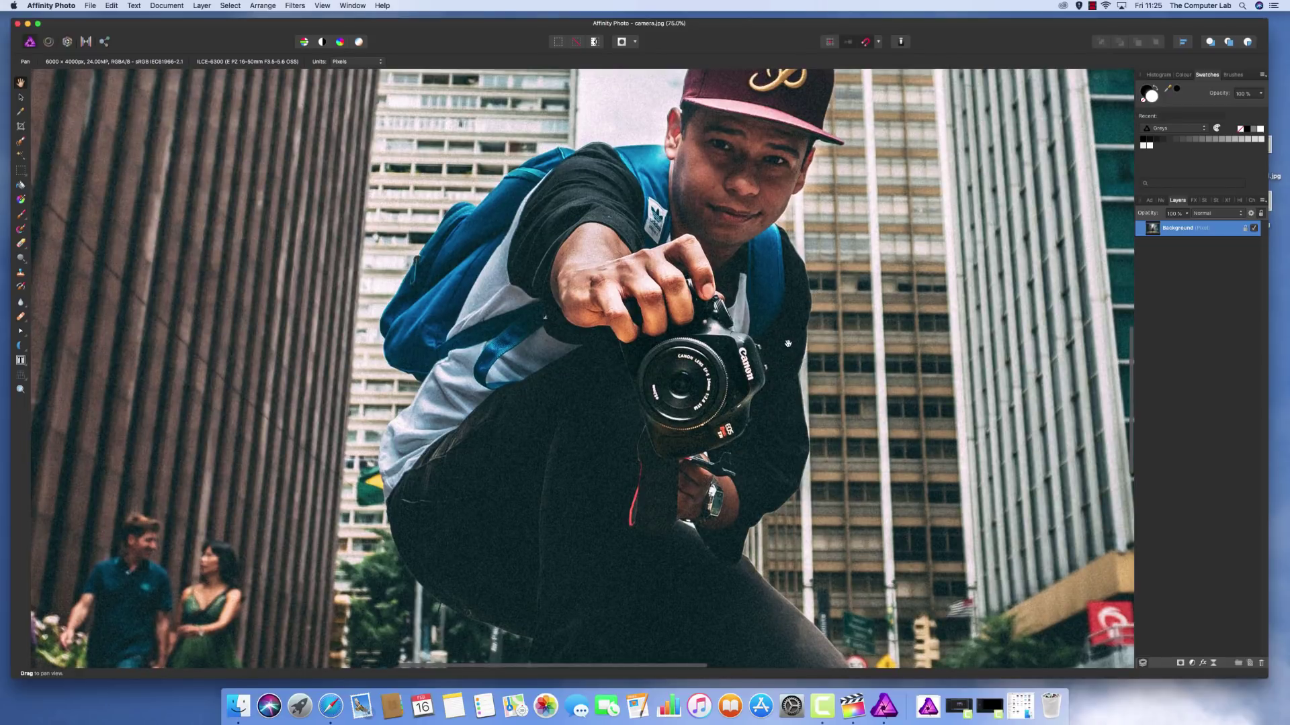
{"action": "scroll", "coordinate": [819, 371], "scroll_direction": "up", "scroll_amount": 5}
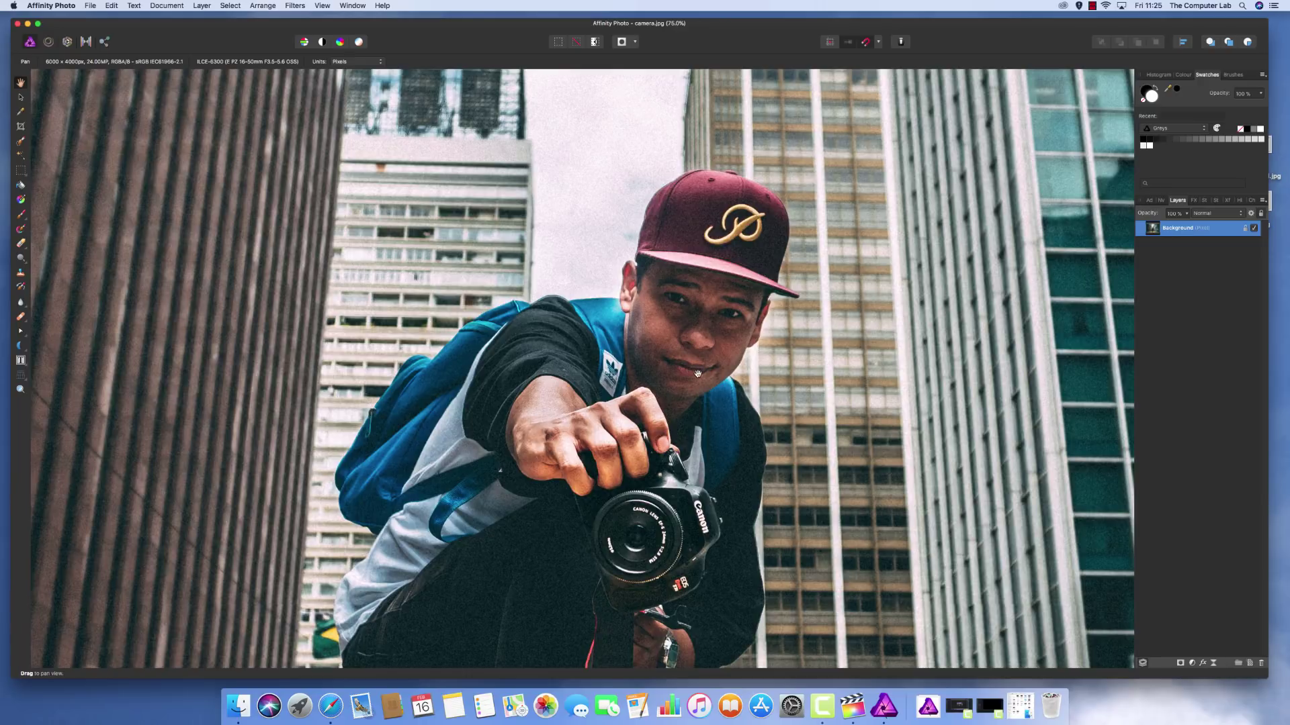
{"action": "scroll", "coordinate": [697, 373], "scroll_direction": "down", "scroll_amount": 3}
{"action": "scroll", "coordinate": [698, 373], "scroll_direction": "up", "scroll_amount": 4}
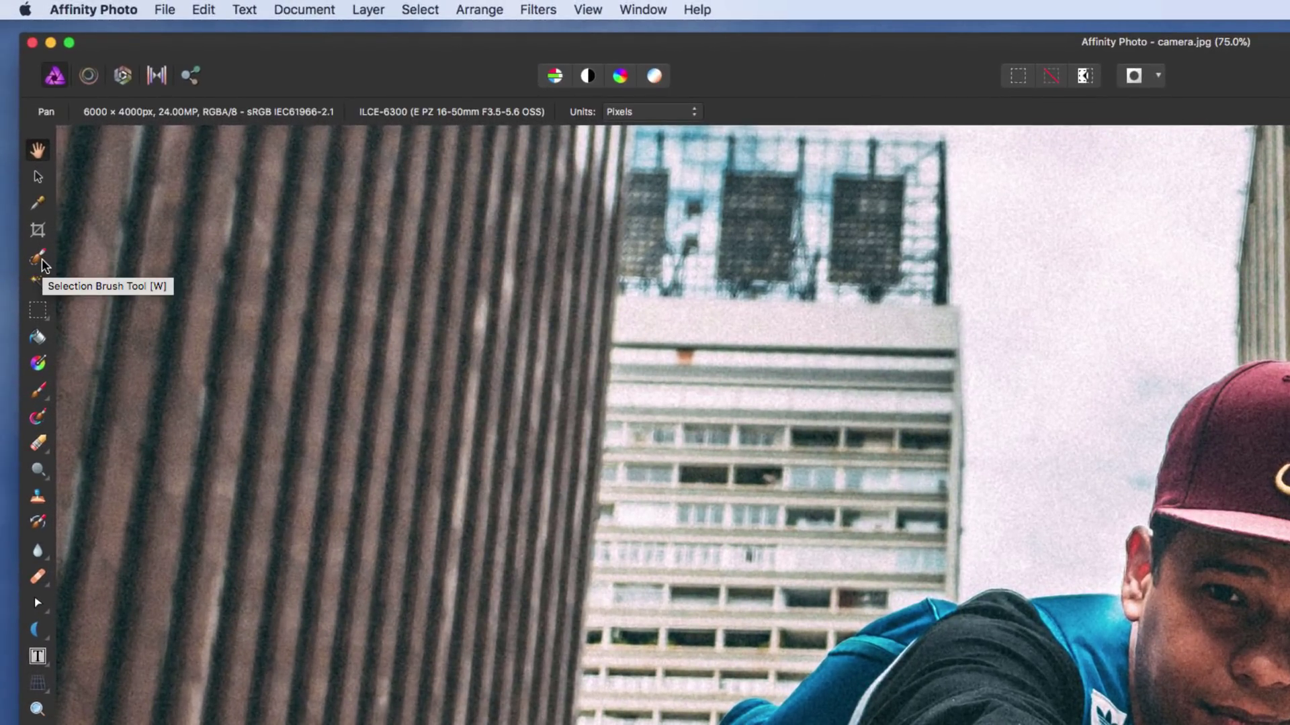
- Pick the Selection Brush Tool and raise its width from 10 px to 37 px
{"action": "left_click", "coordinate": [38, 258]}
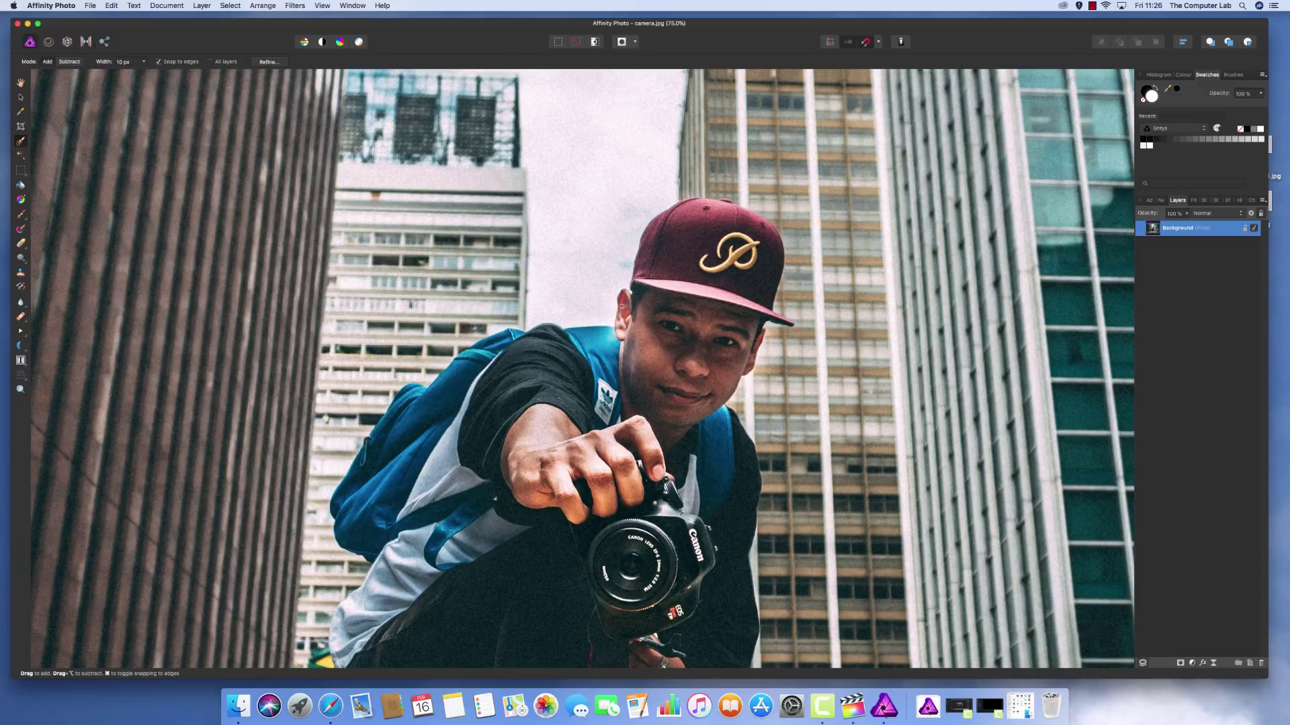
{"action": "left_click", "coordinate": [144, 63]}
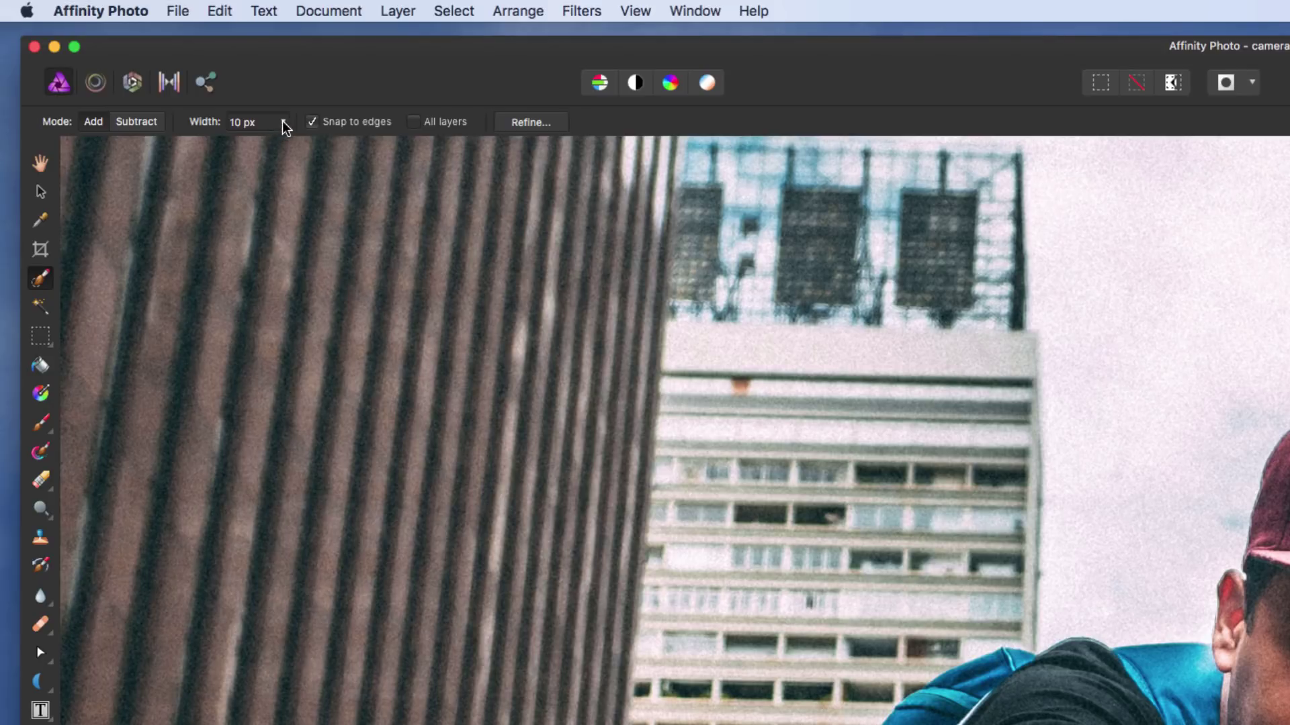
{"action": "left_click", "coordinate": [285, 127]}
{"action": "left_click_drag", "start_coordinate": [289, 147], "coordinate": [311, 152]}
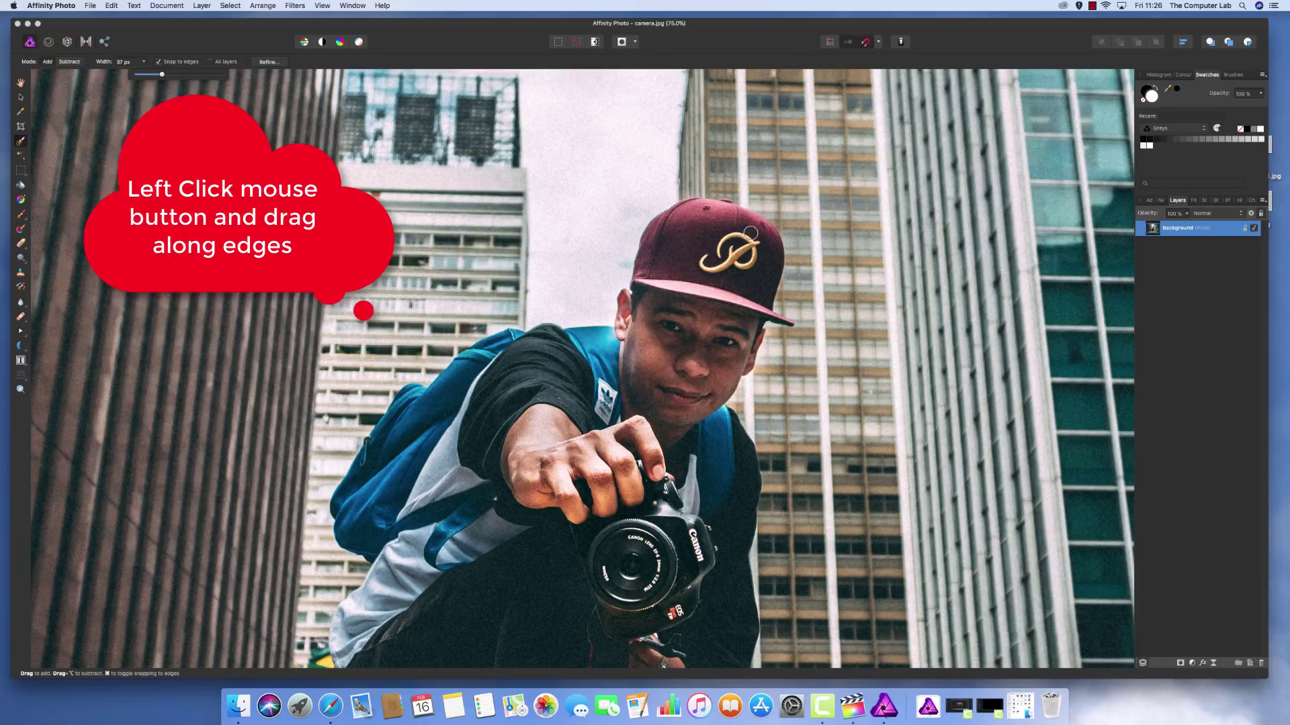
- Brush a selection along the cap top, brim and backpack edge, ending at 100% zoom
{"action": "left_click", "coordinate": [761, 230]}
{"action": "left_click_drag", "start_coordinate": [761, 230], "coordinate": [690, 216]}
{"action": "mouse_move", "coordinate": [671, 278]}
{"action": "left_mouse_down"}
{"action": "mouse_move", "coordinate": [740, 305]}
{"action": "mouse_move", "coordinate": [724, 319]}
{"action": "mouse_move", "coordinate": [687, 304]}
{"action": "mouse_move", "coordinate": [670, 338]}
{"action": "mouse_move", "coordinate": [647, 334]}
{"action": "mouse_move", "coordinate": [665, 376]}
{"action": "mouse_move", "coordinate": [695, 371]}
{"action": "mouse_move", "coordinate": [676, 395]}
{"action": "mouse_move", "coordinate": [547, 366]}
{"action": "mouse_move", "coordinate": [466, 385]}
{"action": "mouse_move", "coordinate": [426, 458]}
{"action": "mouse_move", "coordinate": [362, 432]}
{"action": "left_mouse_up"}
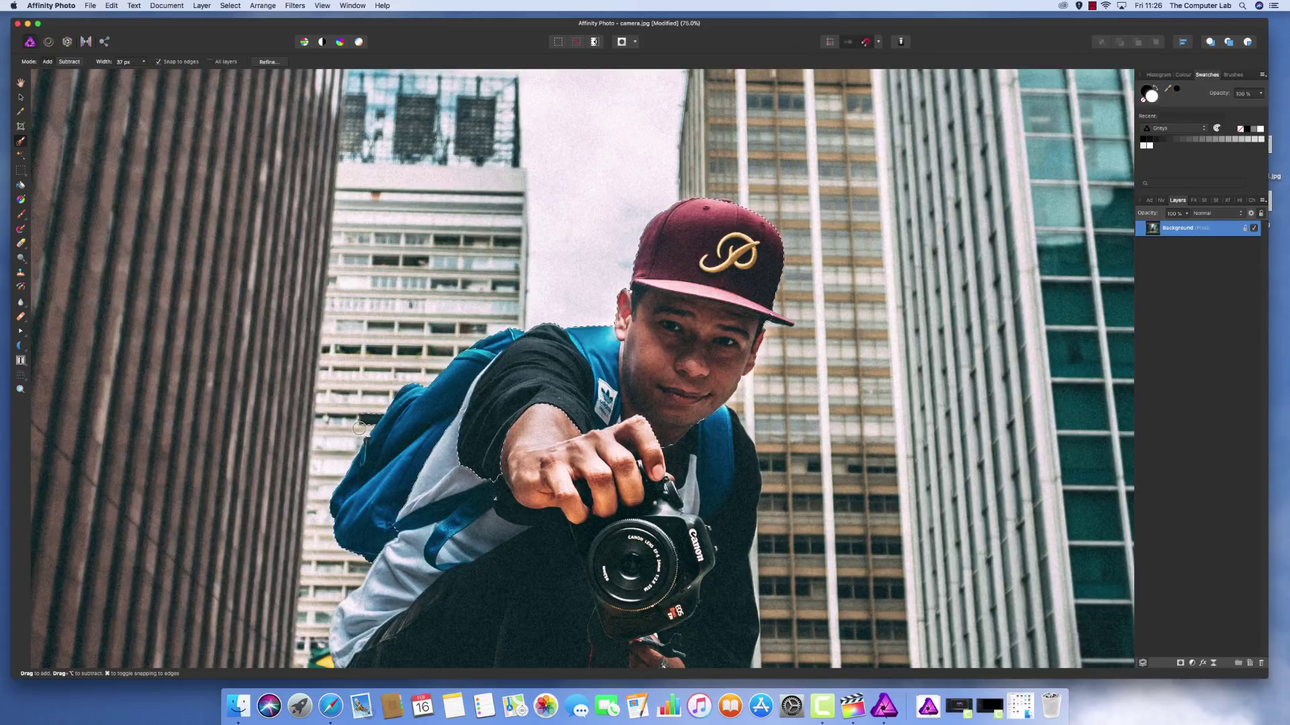
{"action": "scroll", "coordinate": [426, 427], "scroll_direction": "up", "scroll_amount": 1}
{"action": "scroll", "coordinate": [425, 427], "scroll_direction": "up", "scroll_amount": 2}
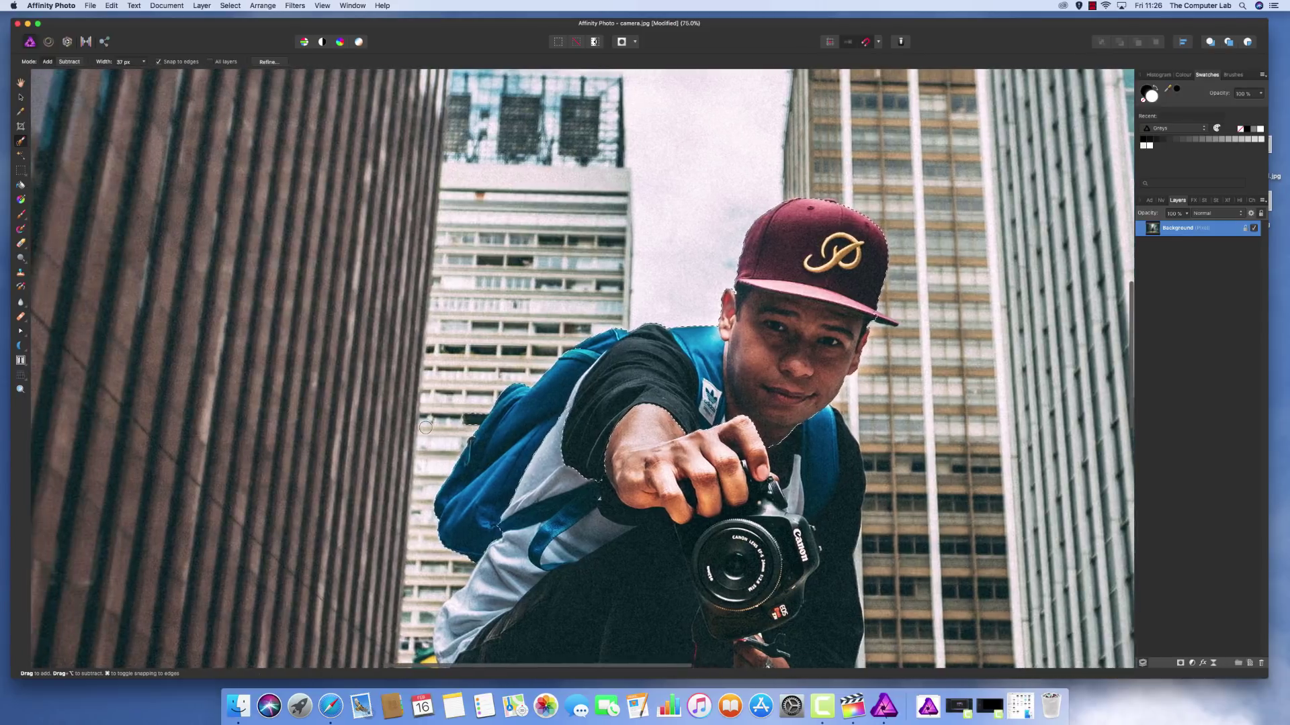
{"action": "scroll", "coordinate": [425, 428], "scroll_direction": "up", "scroll_amount": 2}
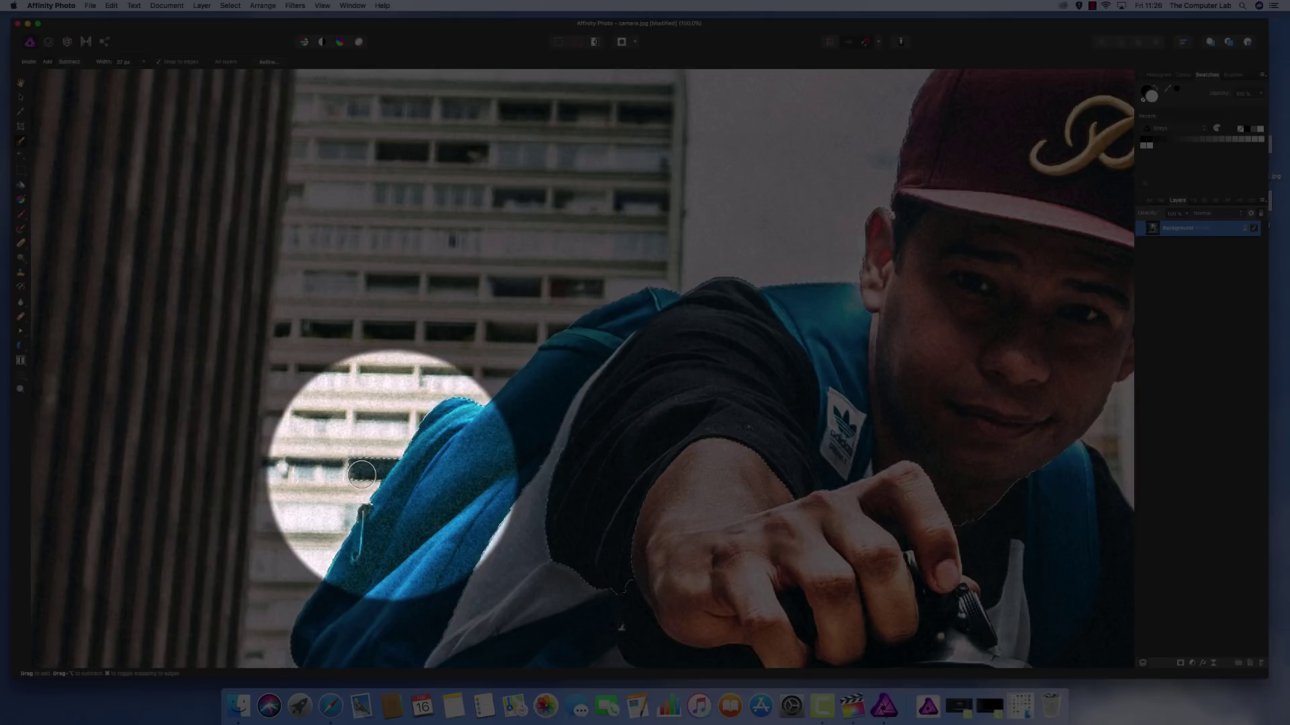
{"action": "left_click_drag", "start_coordinate": [362, 475], "coordinate": [393, 481]}
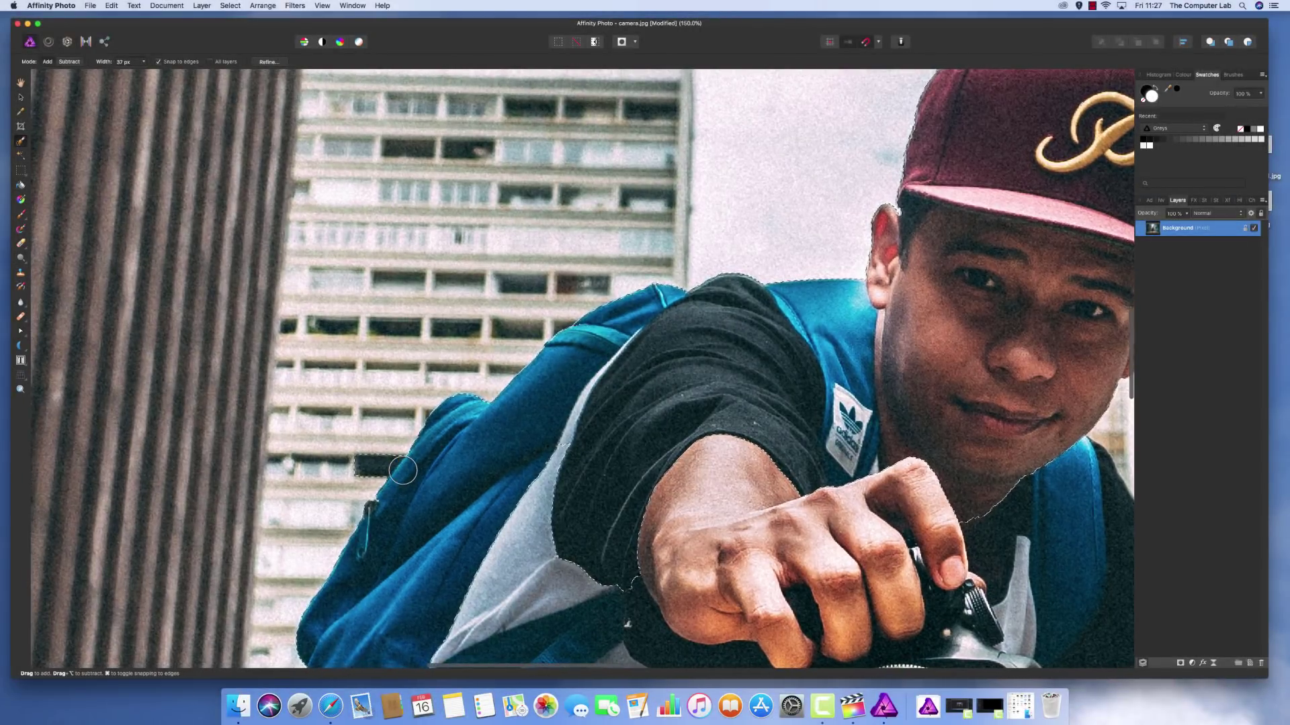
{"action": "scroll", "coordinate": [403, 470], "scroll_direction": "down", "scroll_amount": 5}
{"action": "scroll", "coordinate": [403, 470], "scroll_direction": "right", "scroll_amount": 5}
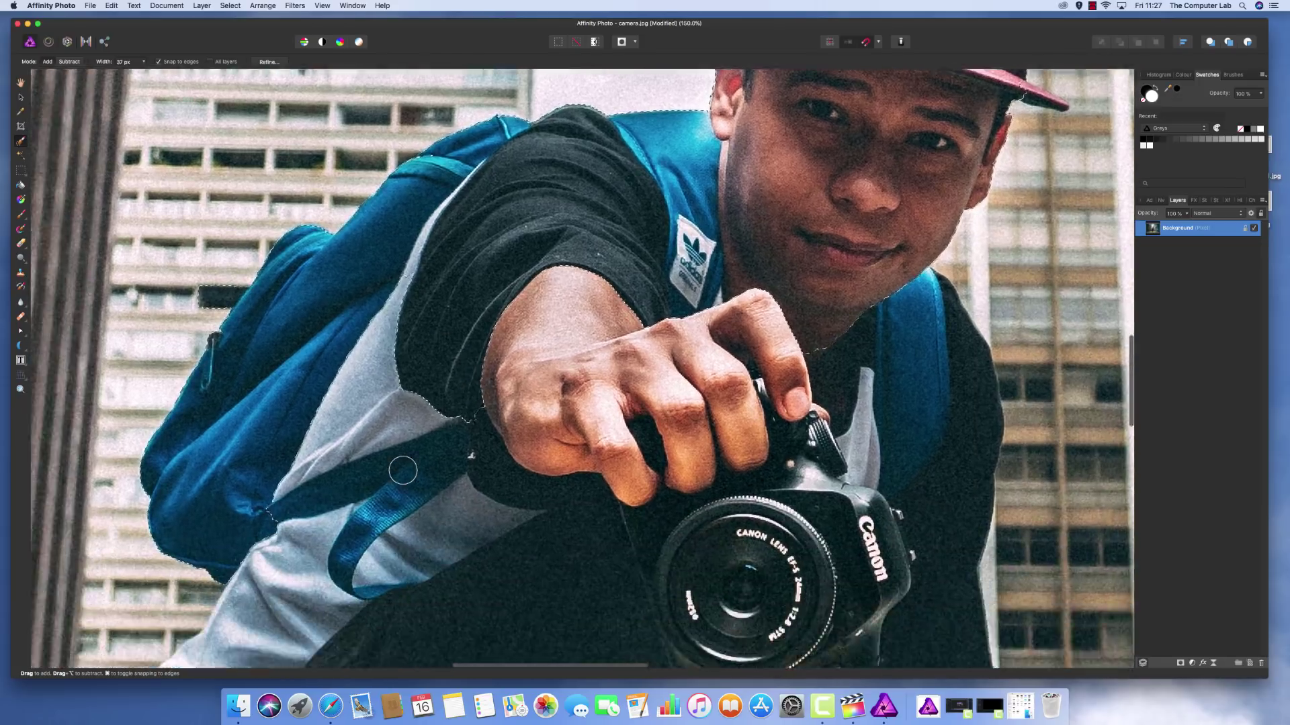
{"action": "key", "text": "super+1"}
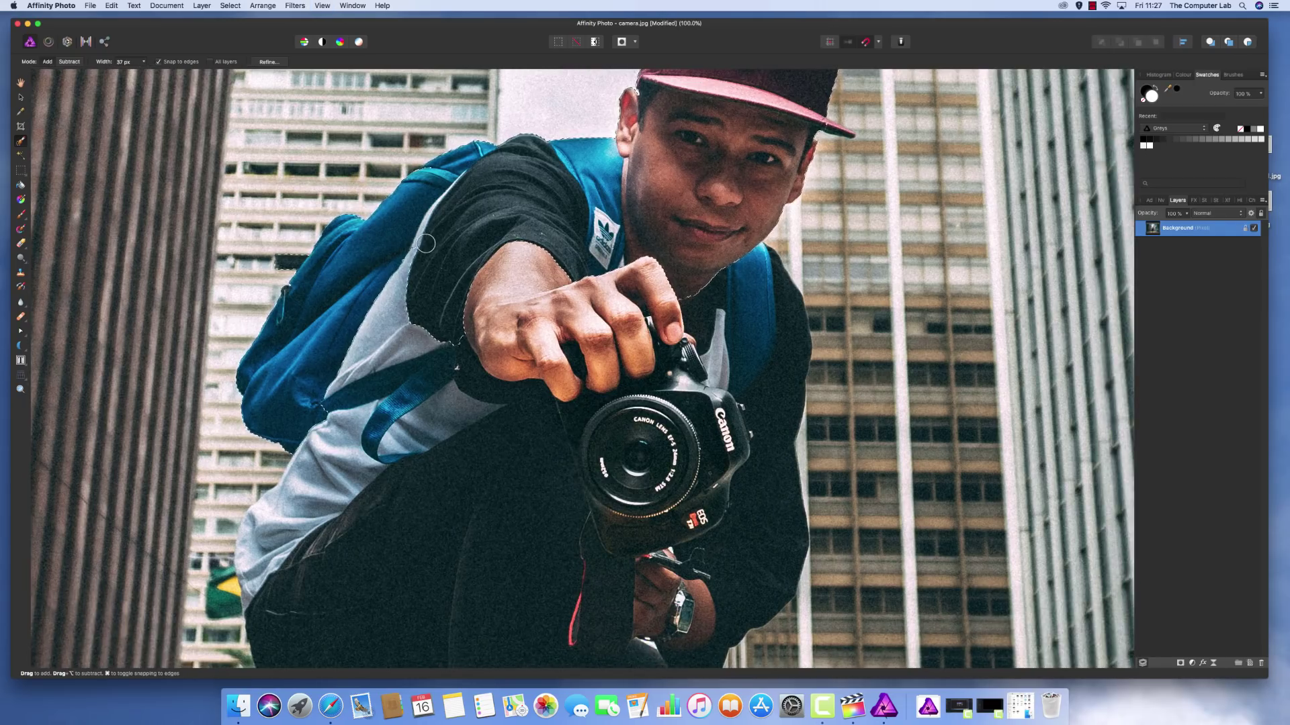
- Extend the selection down the torso, the dark jacket and the camera
{"action": "mouse_move", "coordinate": [470, 386]}
{"action": "left_mouse_down"}
{"action": "mouse_move", "coordinate": [477, 356]}
{"action": "mouse_move", "coordinate": [601, 325]}
{"action": "mouse_move", "coordinate": [628, 306]}
{"action": "mouse_move", "coordinate": [604, 397]}
{"action": "mouse_move", "coordinate": [648, 327]}
{"action": "mouse_move", "coordinate": [634, 277]}
{"action": "mouse_move", "coordinate": [692, 315]}
{"action": "mouse_move", "coordinate": [738, 306]}
{"action": "mouse_move", "coordinate": [753, 255]}
{"action": "left_mouse_up"}
{"action": "mouse_move", "coordinate": [772, 326]}
{"action": "left_mouse_down"}
{"action": "mouse_move", "coordinate": [744, 485]}
{"action": "mouse_move", "coordinate": [705, 545]}
{"action": "left_mouse_up"}
{"action": "scroll", "coordinate": [705, 544], "scroll_direction": "down", "scroll_amount": 5}
{"action": "mouse_move", "coordinate": [562, 213]}
{"action": "left_mouse_down"}
{"action": "mouse_move", "coordinate": [416, 325]}
{"action": "mouse_move", "coordinate": [419, 341]}
{"action": "mouse_move", "coordinate": [421, 287]}
{"action": "mouse_move", "coordinate": [360, 284]}
{"action": "mouse_move", "coordinate": [267, 408]}
{"action": "mouse_move", "coordinate": [288, 496]}
{"action": "mouse_move", "coordinate": [313, 502]}
{"action": "mouse_move", "coordinate": [439, 407]}
{"action": "mouse_move", "coordinate": [384, 384]}
{"action": "mouse_move", "coordinate": [367, 413]}
{"action": "mouse_move", "coordinate": [327, 433]}
{"action": "mouse_move", "coordinate": [407, 442]}
{"action": "mouse_move", "coordinate": [400, 412]}
{"action": "mouse_move", "coordinate": [531, 353]}
{"action": "left_mouse_up"}
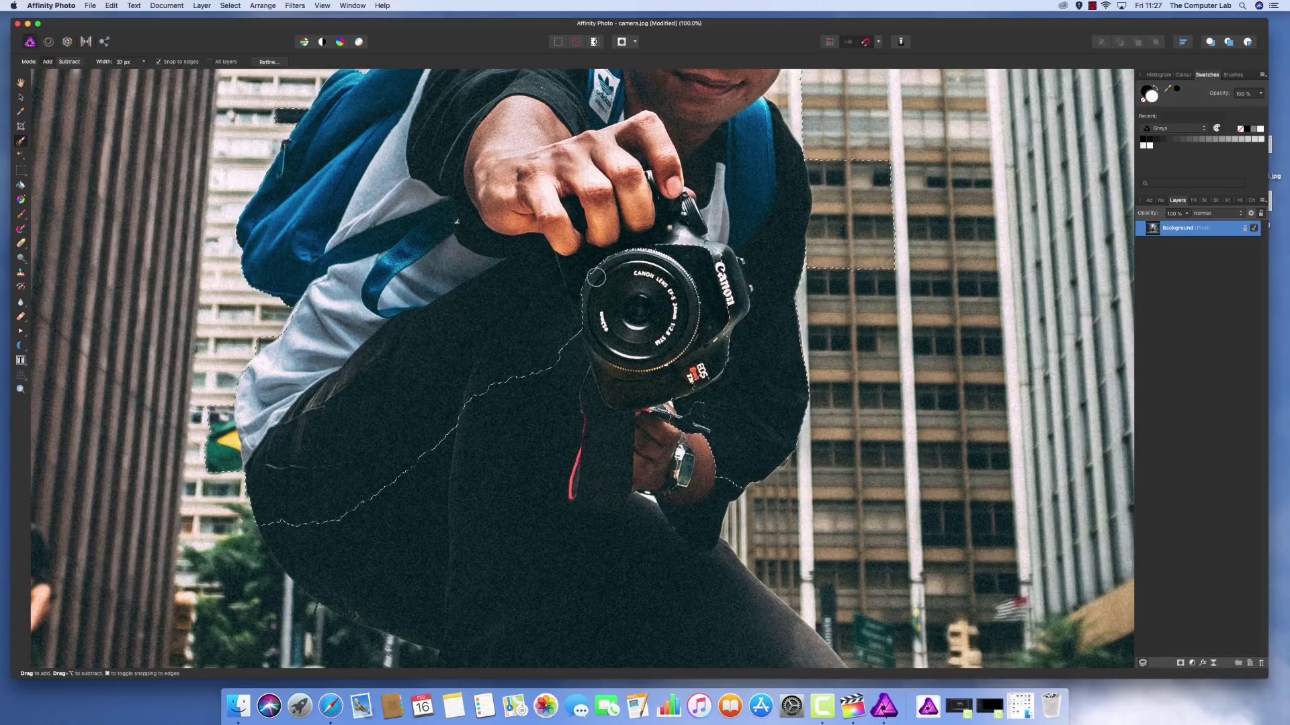
{"action": "mouse_move", "coordinate": [574, 285]}
{"action": "left_mouse_down"}
{"action": "mouse_move", "coordinate": [685, 291]}
{"action": "mouse_move", "coordinate": [687, 266]}
{"action": "mouse_move", "coordinate": [724, 289]}
{"action": "mouse_move", "coordinate": [680, 389]}
{"action": "mouse_move", "coordinate": [624, 392]}
{"action": "mouse_move", "coordinate": [613, 367]}
{"action": "mouse_move", "coordinate": [532, 431]}
{"action": "mouse_move", "coordinate": [462, 447]}
{"action": "mouse_move", "coordinate": [364, 500]}
{"action": "mouse_move", "coordinate": [369, 549]}
{"action": "mouse_move", "coordinate": [436, 582]}
{"action": "mouse_move", "coordinate": [300, 544]}
{"action": "left_mouse_up"}
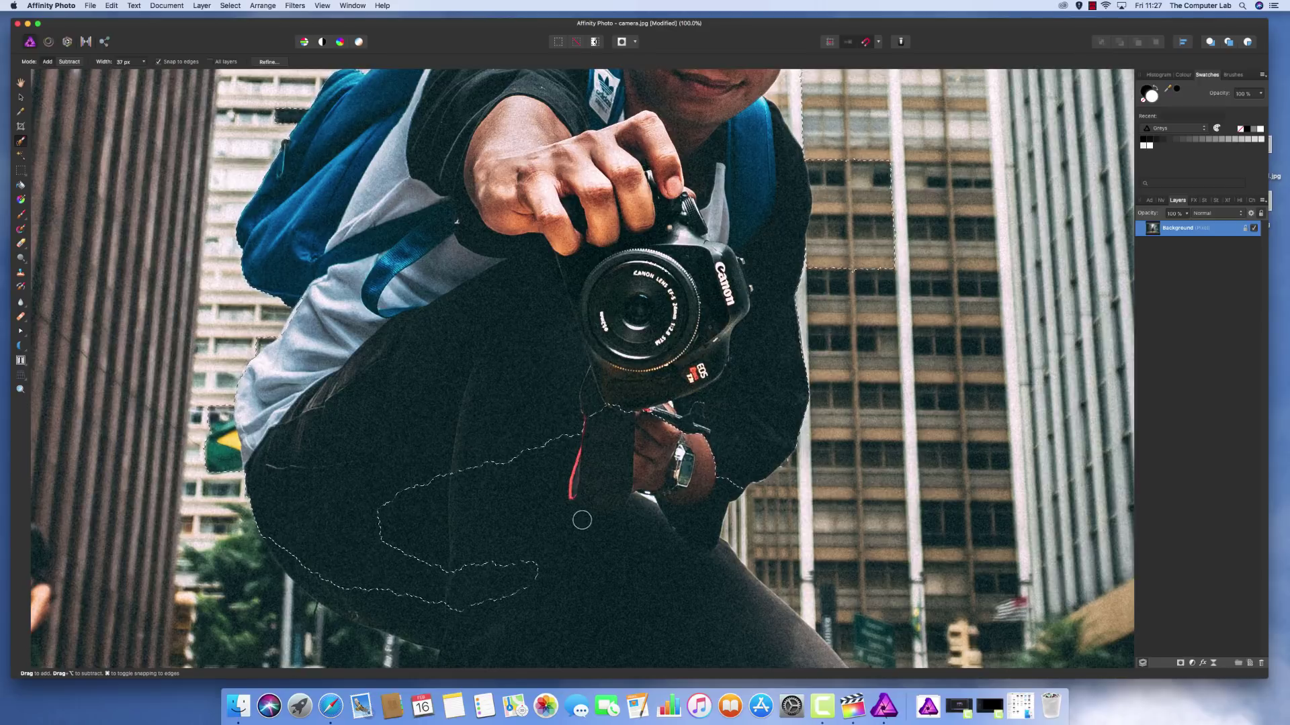
- Continue the selection around the wrist, knee, lower thigh and shoe sole
{"action": "mouse_move", "coordinate": [603, 489]}
{"action": "left_mouse_down"}
{"action": "mouse_move", "coordinate": [644, 460]}
{"action": "mouse_move", "coordinate": [683, 464]}
{"action": "mouse_move", "coordinate": [674, 527]}
{"action": "mouse_move", "coordinate": [623, 575]}
{"action": "mouse_move", "coordinate": [641, 584]}
{"action": "mouse_move", "coordinate": [628, 567]}
{"action": "left_mouse_up"}
{"action": "scroll", "coordinate": [645, 493], "scroll_direction": "down", "scroll_amount": 5}
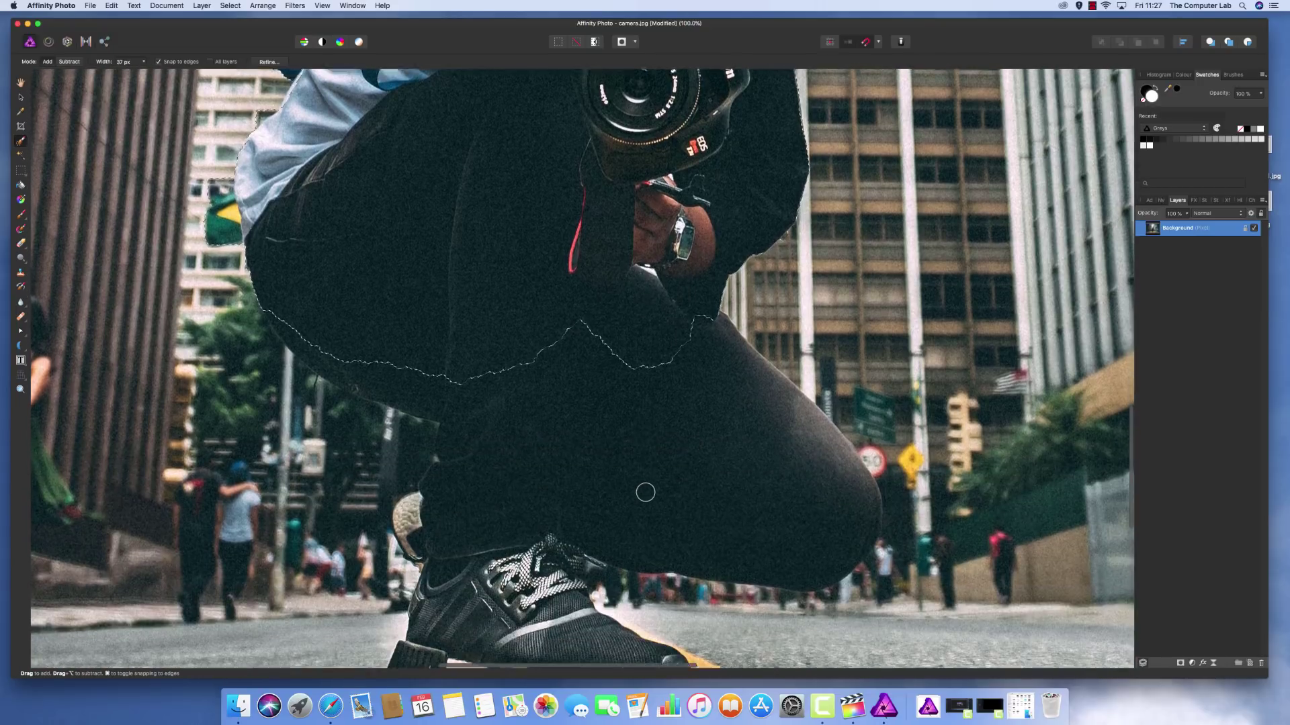
{"action": "mouse_move", "coordinate": [502, 367]}
{"action": "left_mouse_down"}
{"action": "mouse_move", "coordinate": [339, 348]}
{"action": "mouse_move", "coordinate": [283, 304]}
{"action": "mouse_move", "coordinate": [343, 348]}
{"action": "mouse_move", "coordinate": [467, 397]}
{"action": "mouse_move", "coordinate": [358, 369]}
{"action": "mouse_move", "coordinate": [481, 409]}
{"action": "mouse_move", "coordinate": [441, 511]}
{"action": "mouse_move", "coordinate": [418, 513]}
{"action": "mouse_move", "coordinate": [414, 534]}
{"action": "mouse_move", "coordinate": [434, 556]}
{"action": "mouse_move", "coordinate": [453, 567]}
{"action": "mouse_move", "coordinate": [519, 513]}
{"action": "mouse_move", "coordinate": [500, 509]}
{"action": "mouse_move", "coordinate": [565, 426]}
{"action": "mouse_move", "coordinate": [652, 412]}
{"action": "mouse_move", "coordinate": [547, 475]}
{"action": "left_mouse_up"}
{"action": "scroll", "coordinate": [546, 475], "scroll_direction": "down", "scroll_amount": 5}
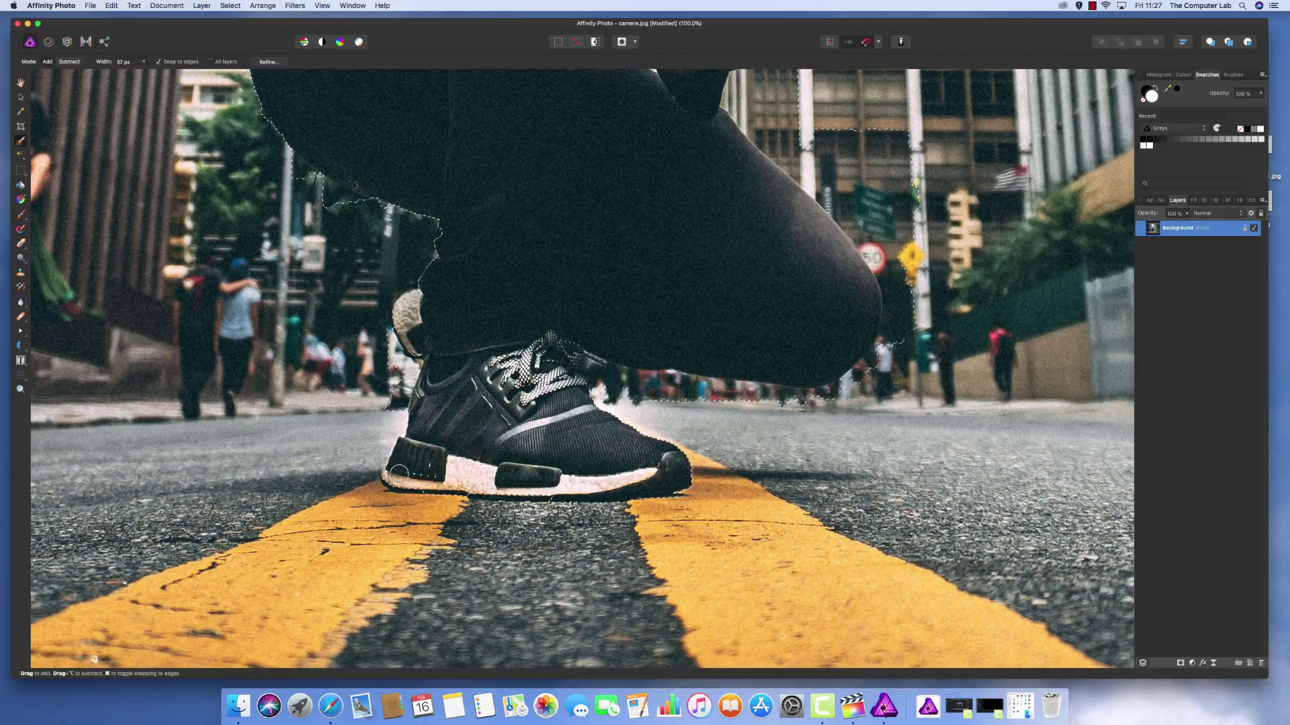
{"action": "mouse_move", "coordinate": [398, 475]}
{"action": "left_mouse_down"}
{"action": "mouse_move", "coordinate": [470, 494]}
{"action": "mouse_move", "coordinate": [501, 485]}
{"action": "left_mouse_up"}
{"action": "scroll", "coordinate": [478, 413], "scroll_direction": "up", "scroll_amount": 3}
{"action": "scroll", "coordinate": [478, 413], "scroll_direction": "up", "scroll_amount": 6}
- Narrow the Selection Brush to 20 px and brush the gap under the cap brim
{"action": "scroll", "coordinate": [477, 413], "scroll_direction": "up", "scroll_amount": 10}
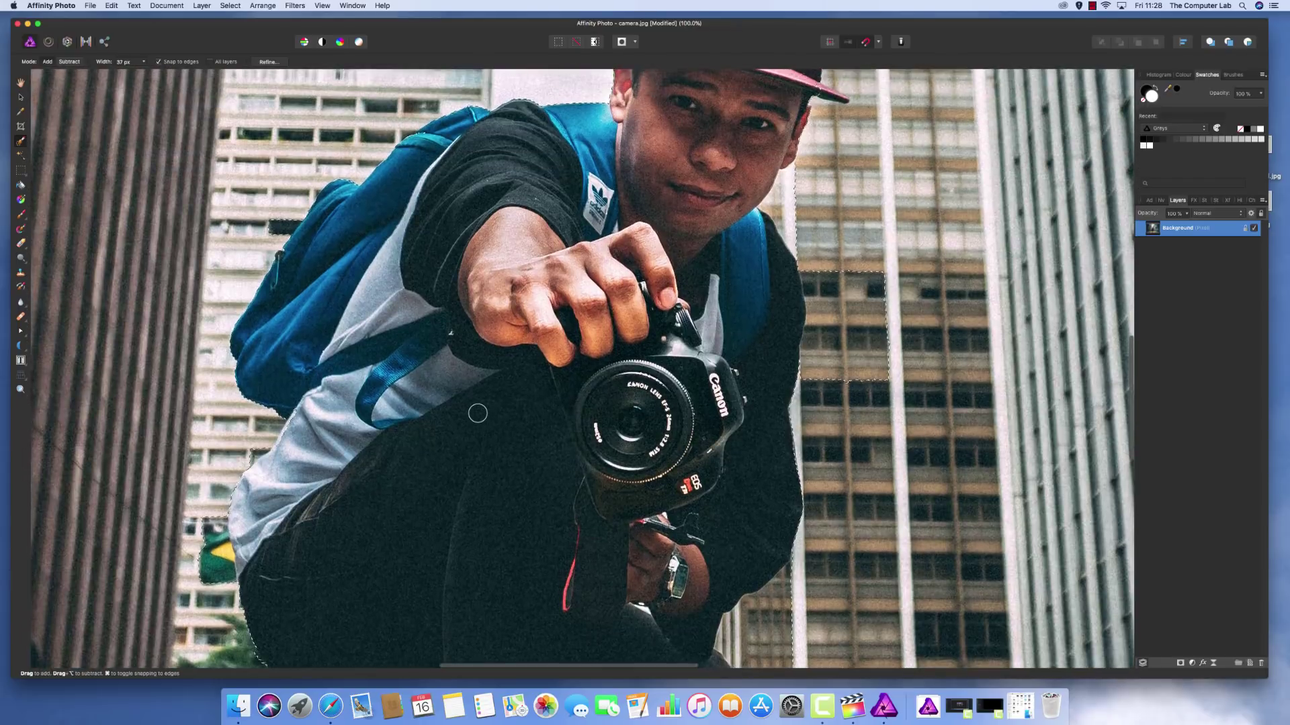
{"action": "scroll", "coordinate": [478, 413], "scroll_direction": "up", "scroll_amount": 12}
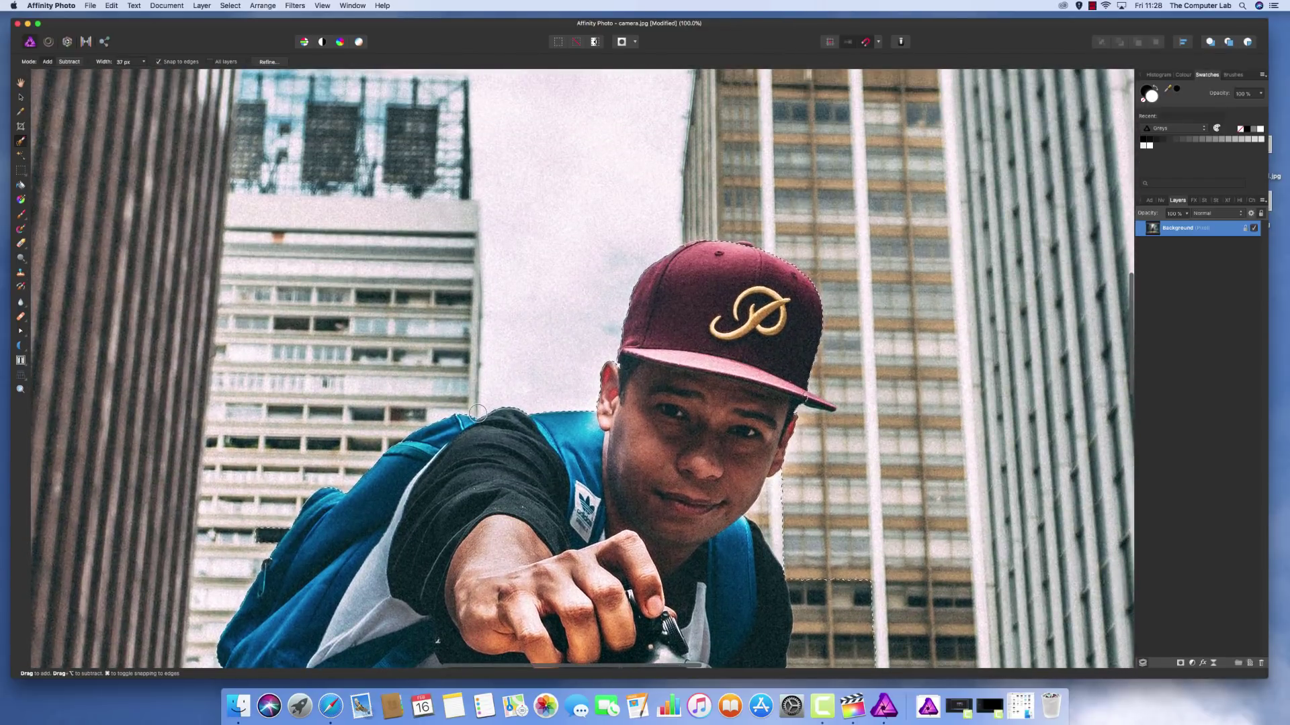
{"action": "scroll", "coordinate": [478, 413], "scroll_direction": "right", "scroll_amount": 9}
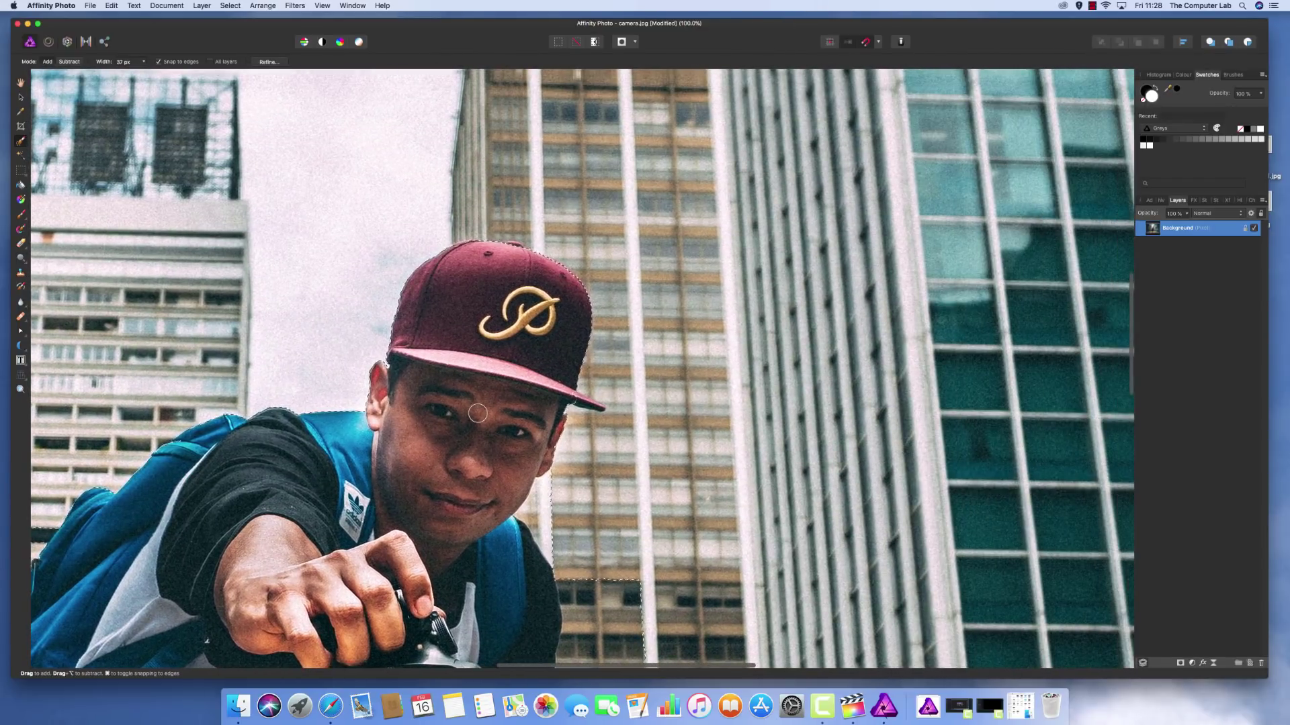
{"action": "scroll", "coordinate": [477, 413], "scroll_direction": "down", "scroll_amount": 3}
{"action": "scroll", "coordinate": [477, 413], "scroll_direction": "right", "scroll_amount": 3}
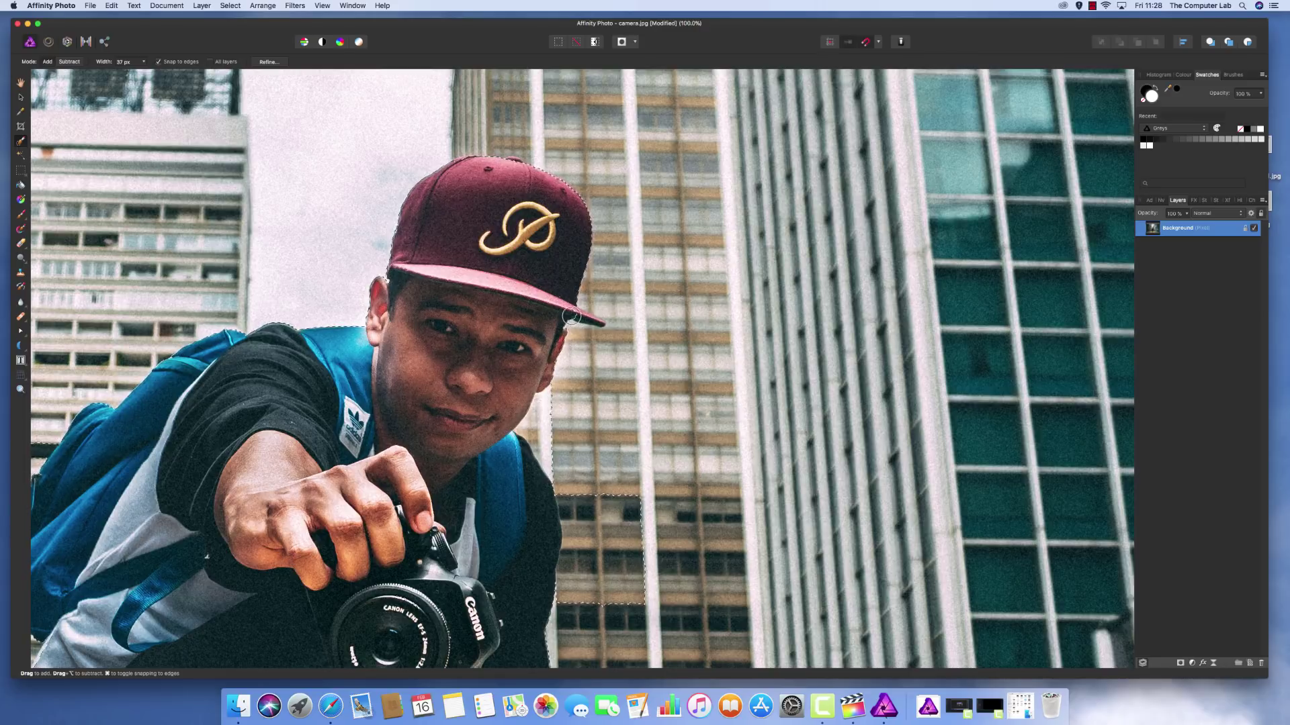
{"action": "left_click", "coordinate": [140, 64]}
{"action": "left_click_drag", "start_coordinate": [137, 76], "coordinate": [130, 73]}
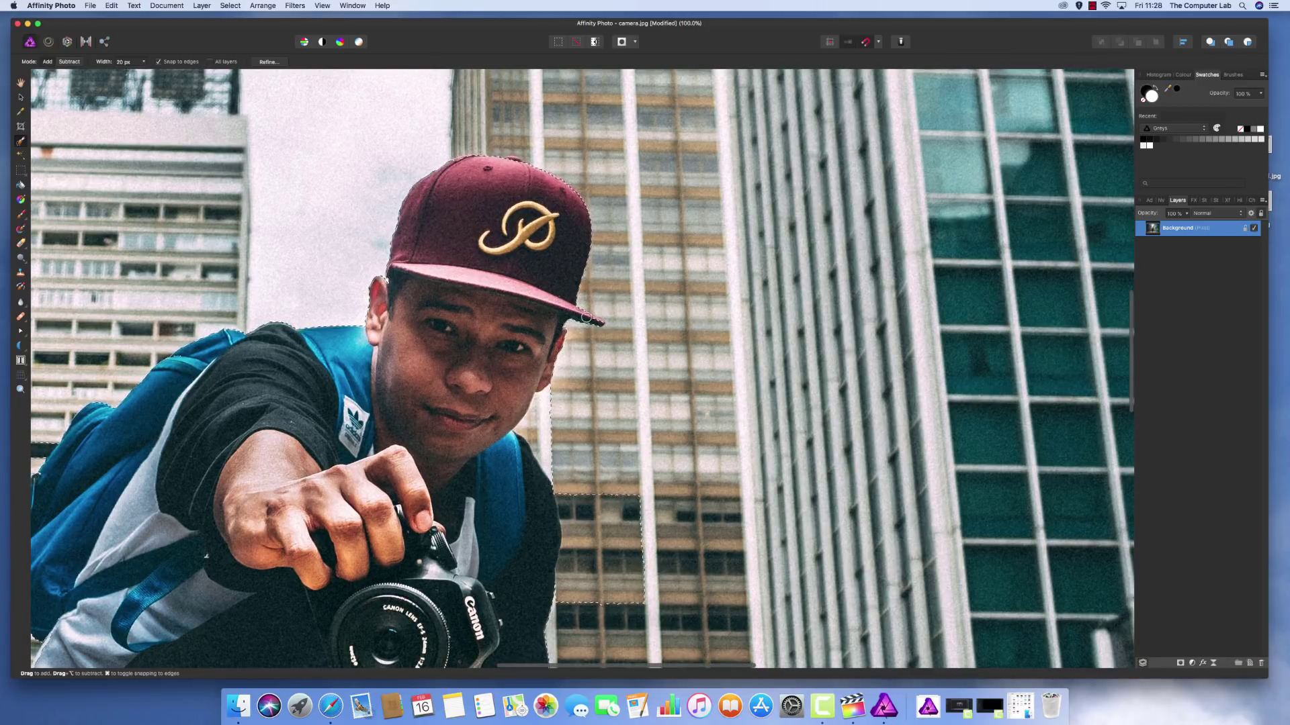
{"action": "left_click", "coordinate": [593, 320]}
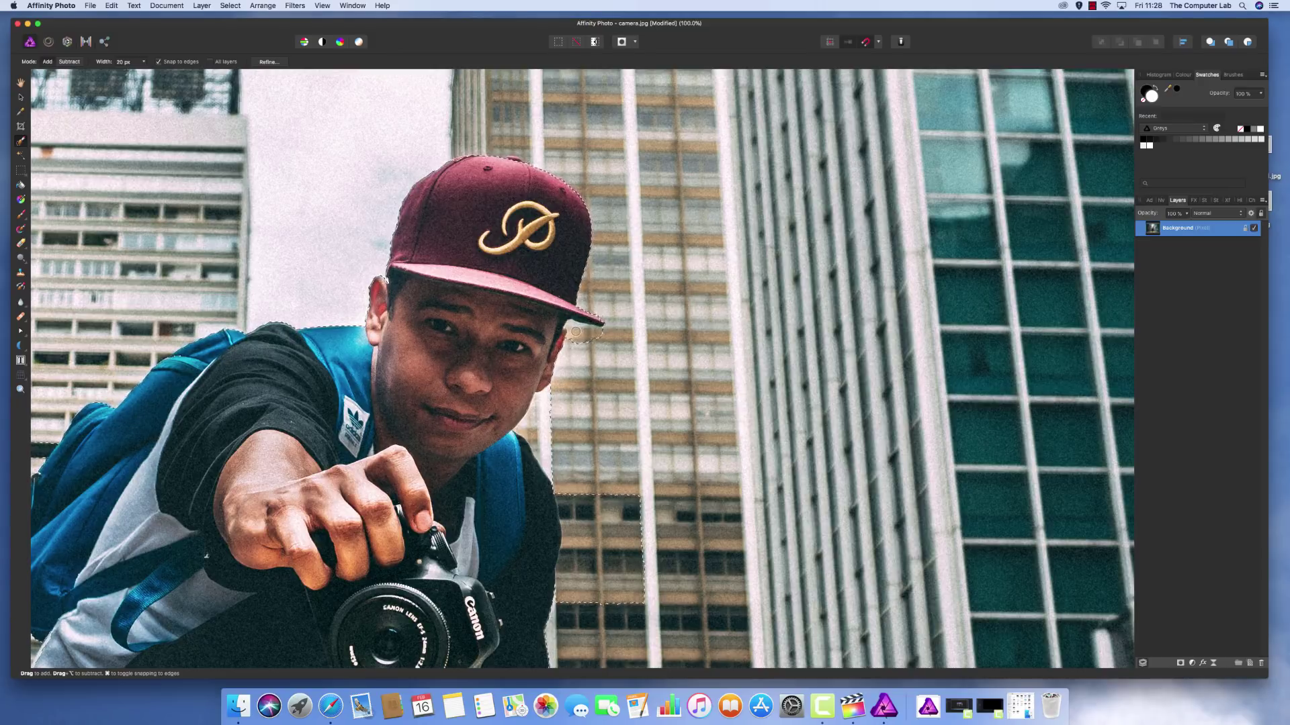
- Trim the bulge under the cap brim and the stray window patch, and extend to the jacket edge
{"action": "key", "text": "super+plus"}
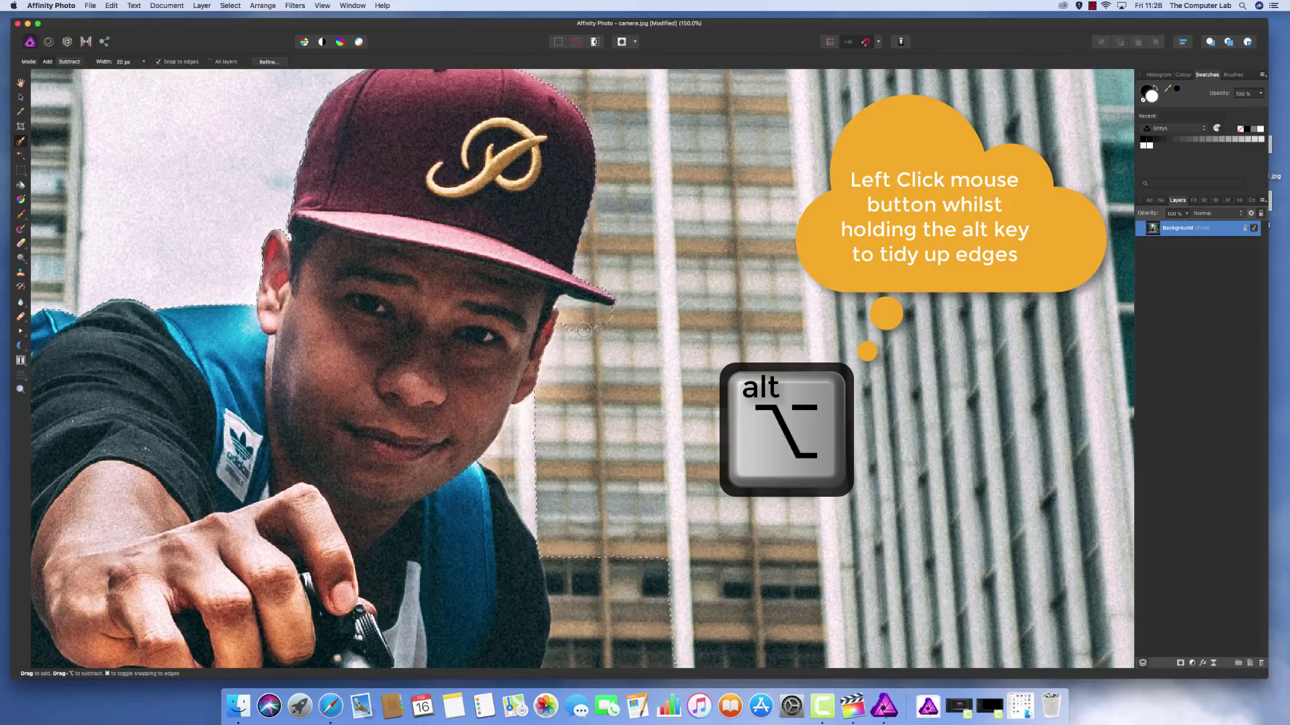
{"action": "scroll", "coordinate": [589, 329], "scroll_direction": "up", "scroll_amount": 1}
{"action": "left_click", "coordinate": [589, 327], "text": "alt"}
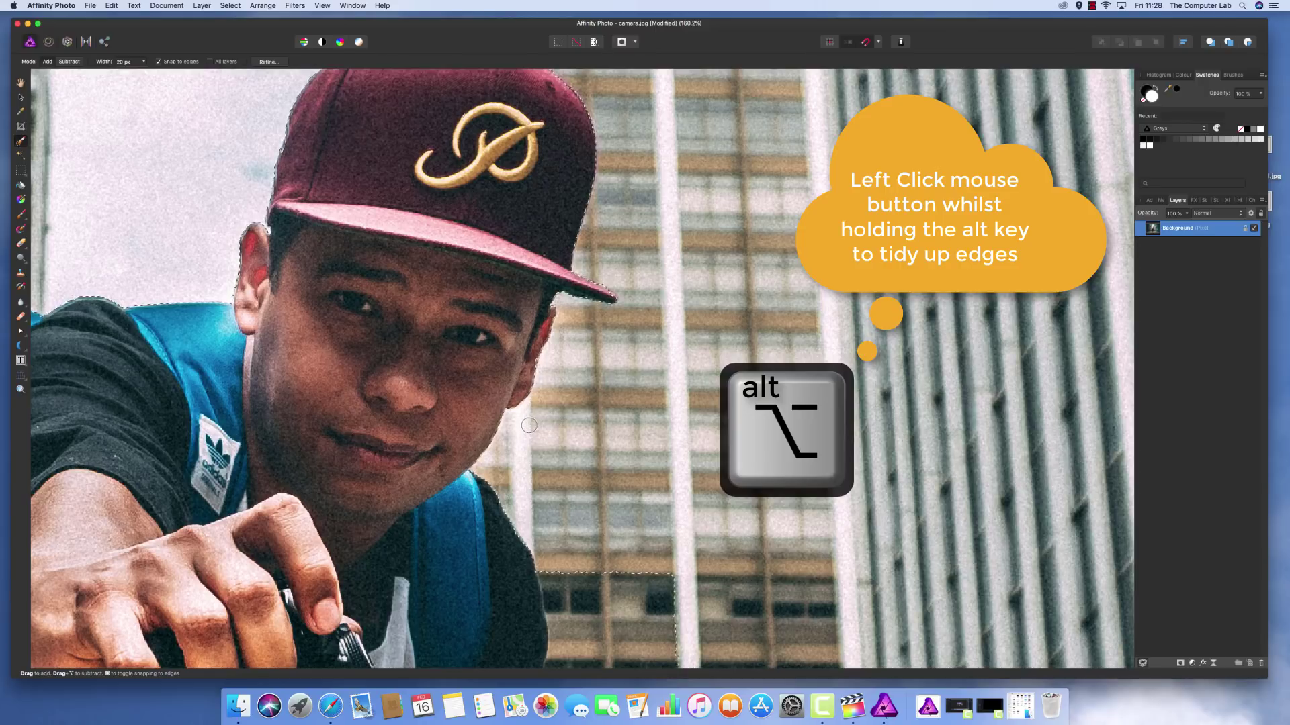
{"action": "scroll", "coordinate": [571, 426], "scroll_direction": "down", "scroll_amount": 5}
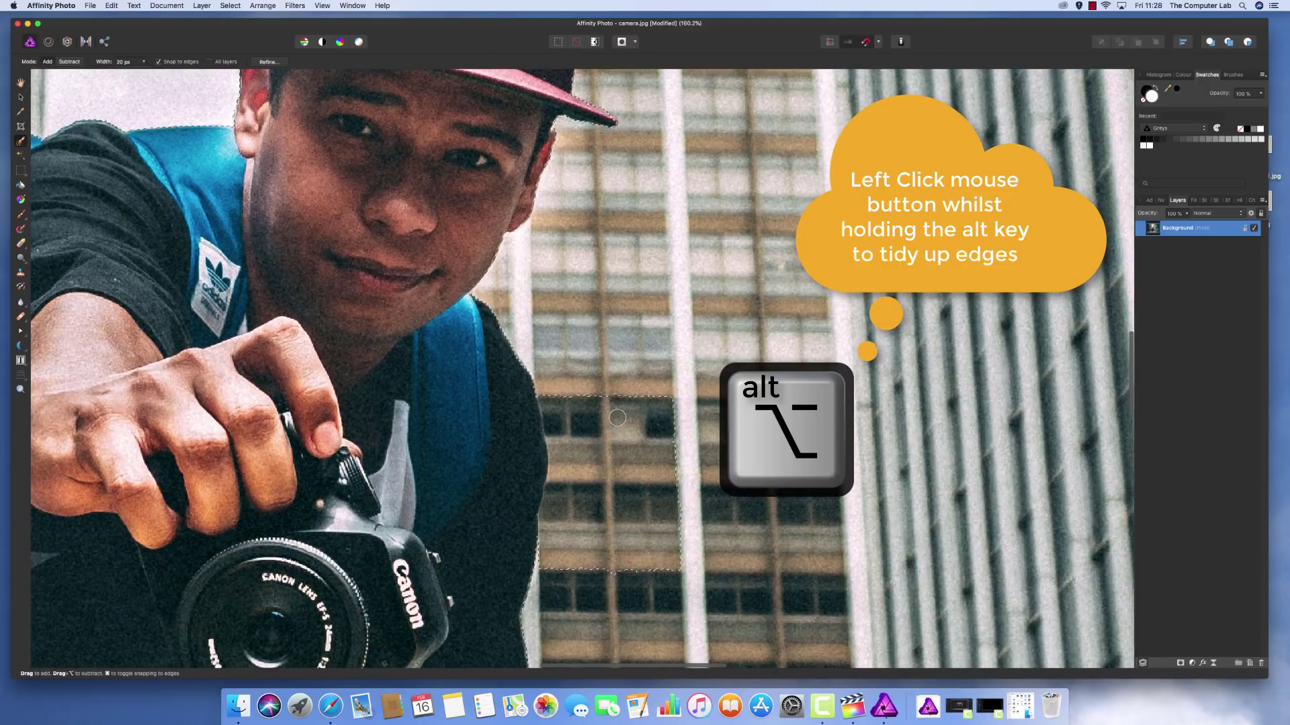
{"action": "scroll", "coordinate": [610, 429], "scroll_direction": "down", "scroll_amount": 5}
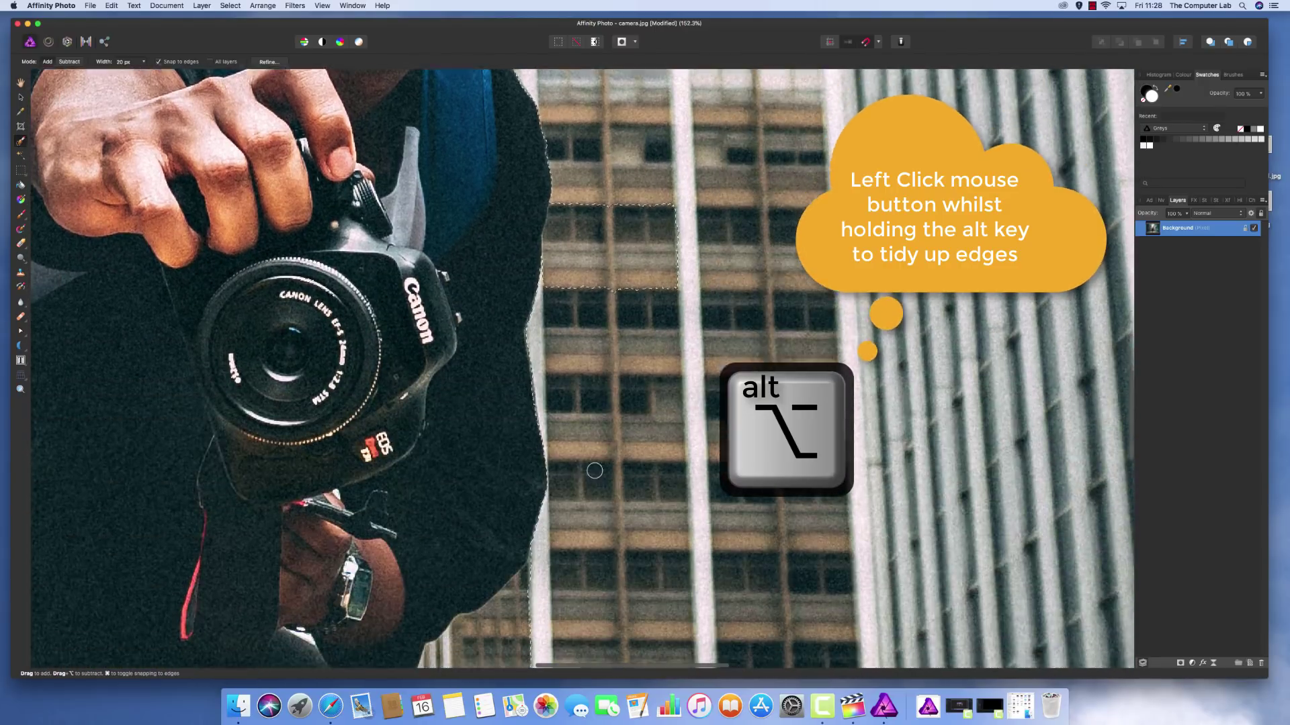
{"action": "scroll", "coordinate": [608, 242], "scroll_direction": "down", "scroll_amount": 3}
{"action": "left_click", "coordinate": [609, 241], "text": "alt"}
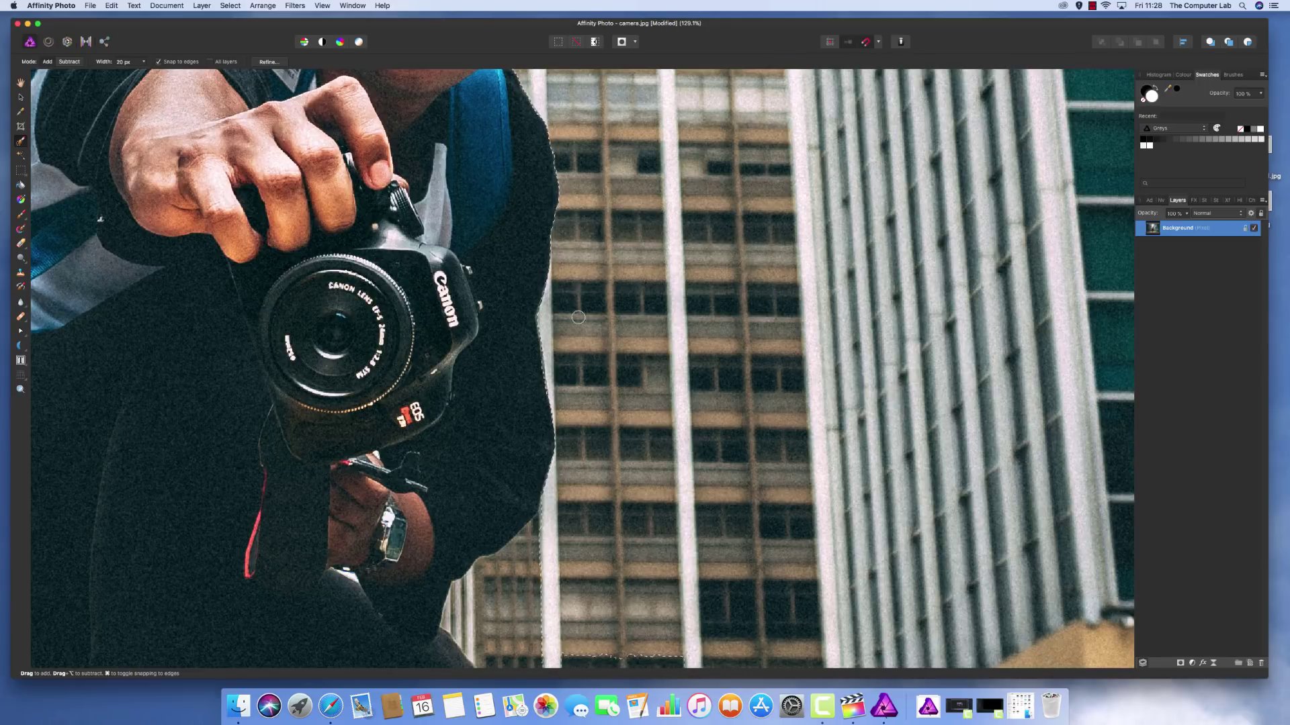
{"action": "scroll", "coordinate": [576, 329], "scroll_direction": "down", "scroll_amount": 5}
{"action": "left_click", "coordinate": [522, 393]}
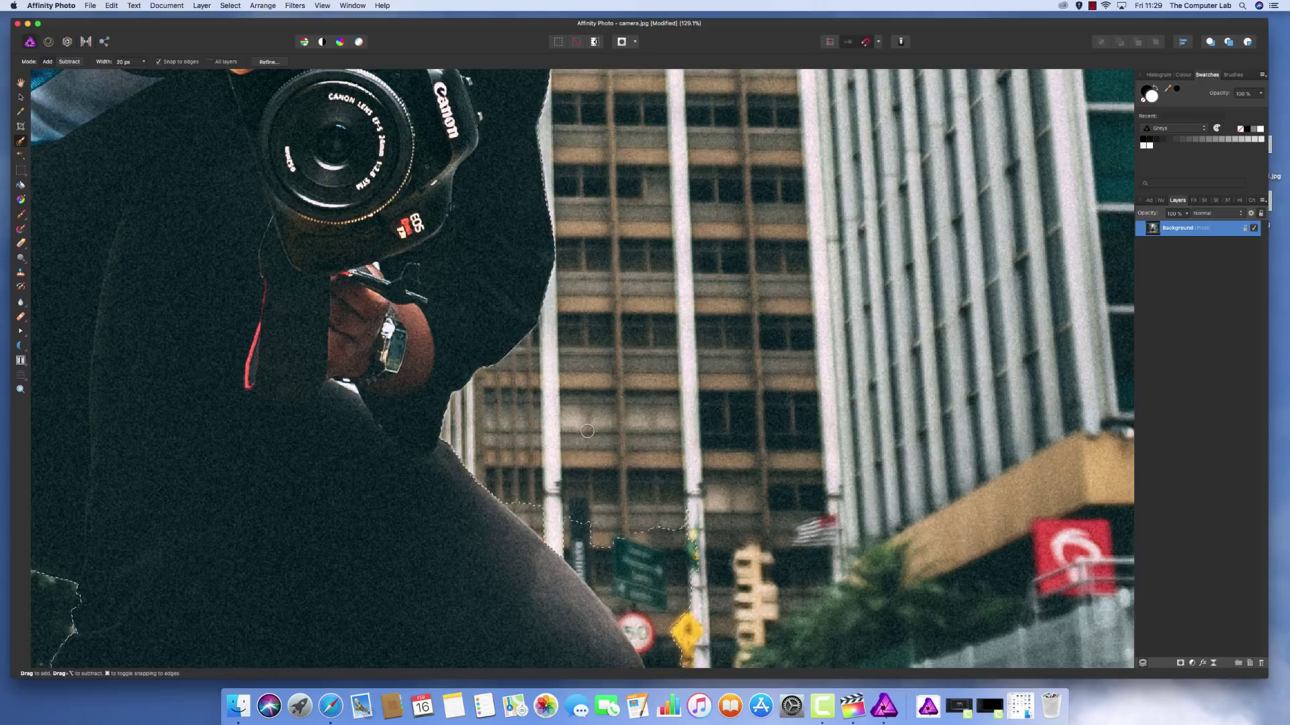
- Subtract the building, pole and post from the selection so it hugs the arm and leg
{"action": "scroll", "coordinate": [638, 397], "scroll_direction": "down", "scroll_amount": 5}
{"action": "left_click_drag", "start_coordinate": [684, 373], "coordinate": [681, 377]}
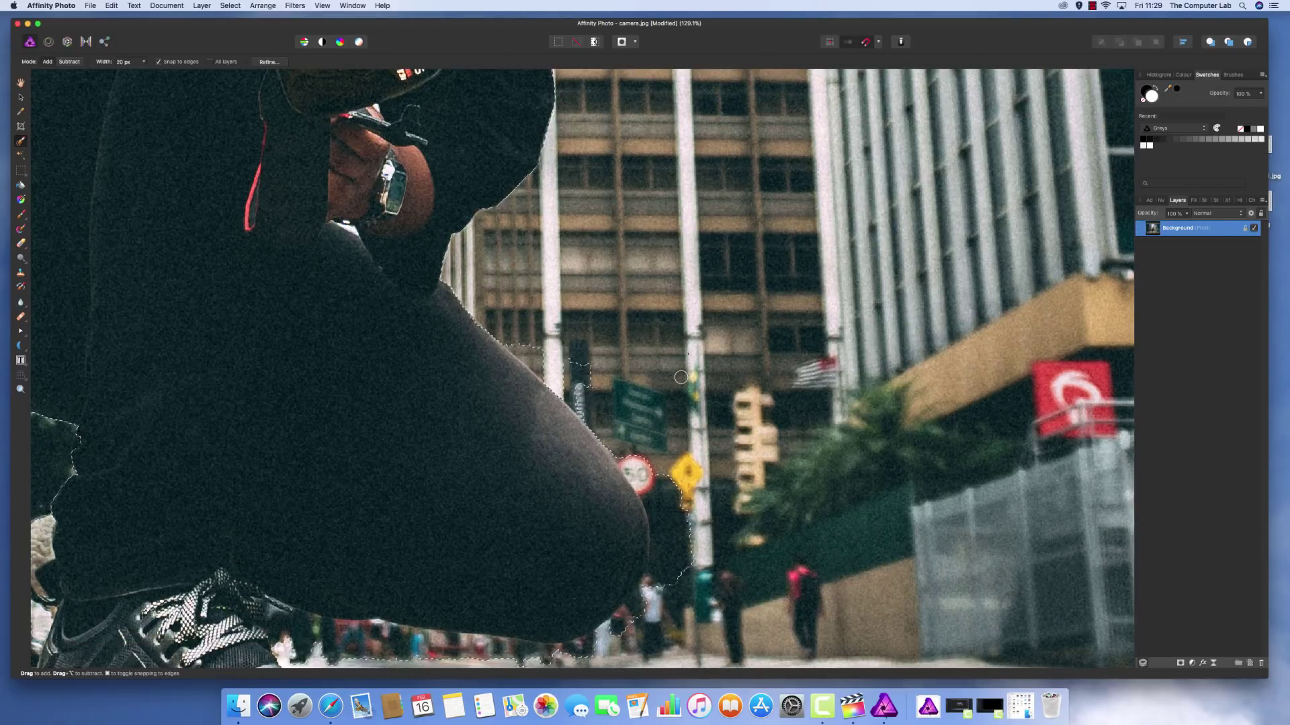
{"action": "scroll", "coordinate": [680, 377], "scroll_direction": "up", "scroll_amount": 5}
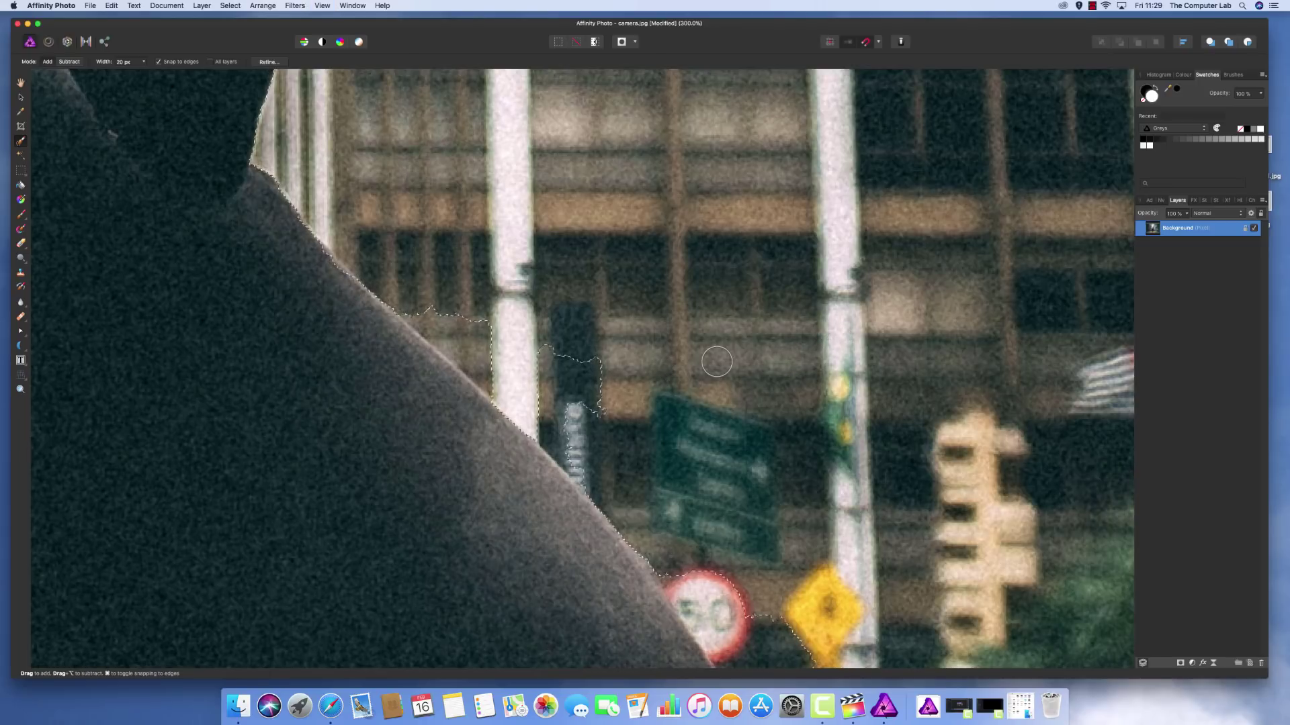
{"action": "mouse_move", "coordinate": [714, 357]}
{"action": "left_mouse_down"}
{"action": "mouse_move", "coordinate": [614, 357]}
{"action": "mouse_move", "coordinate": [583, 388]}
{"action": "mouse_move", "coordinate": [481, 346]}
{"action": "left_mouse_up"}
{"action": "scroll", "coordinate": [481, 347], "scroll_direction": "down", "scroll_amount": 2}
{"action": "scroll", "coordinate": [480, 347], "scroll_direction": "down", "scroll_amount": 1}
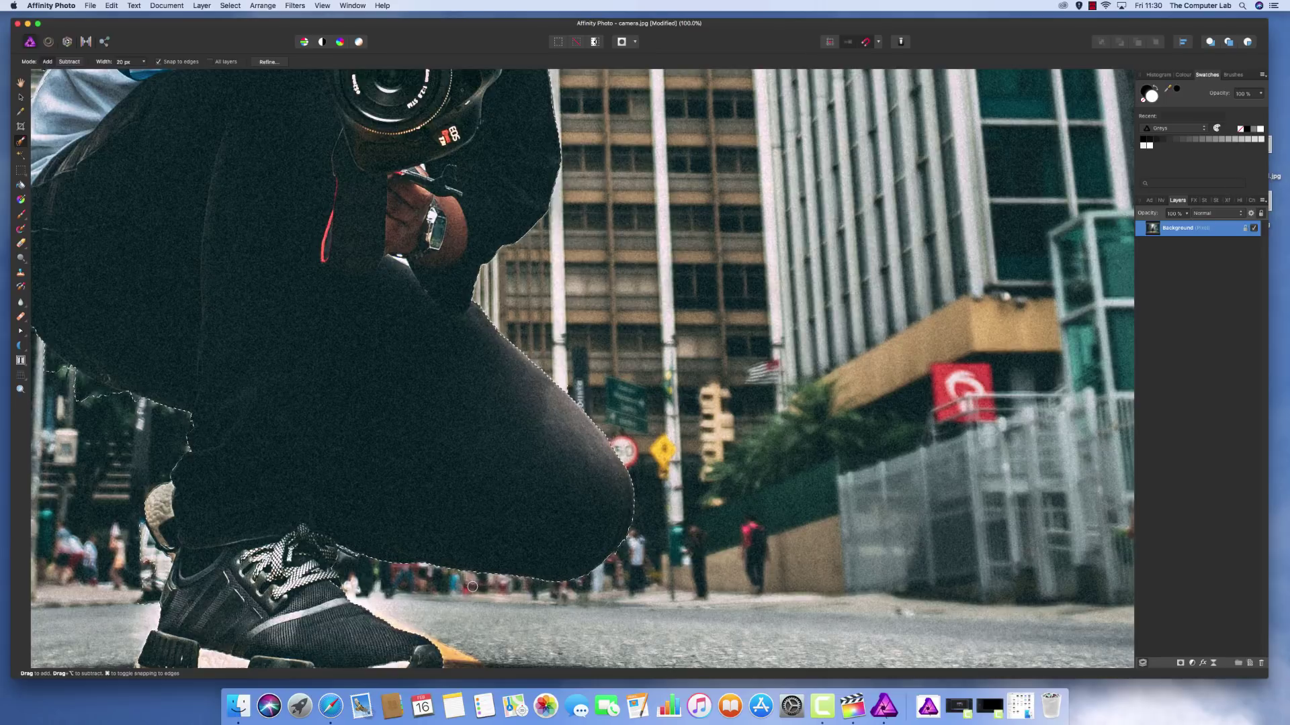
- Brush the area under the sneaker's sole, then zoom in and refine the heel edge
{"action": "scroll", "coordinate": [503, 592], "scroll_direction": "down", "scroll_amount": 5}
{"action": "scroll", "coordinate": [503, 592], "scroll_direction": "left", "scroll_amount": 2}
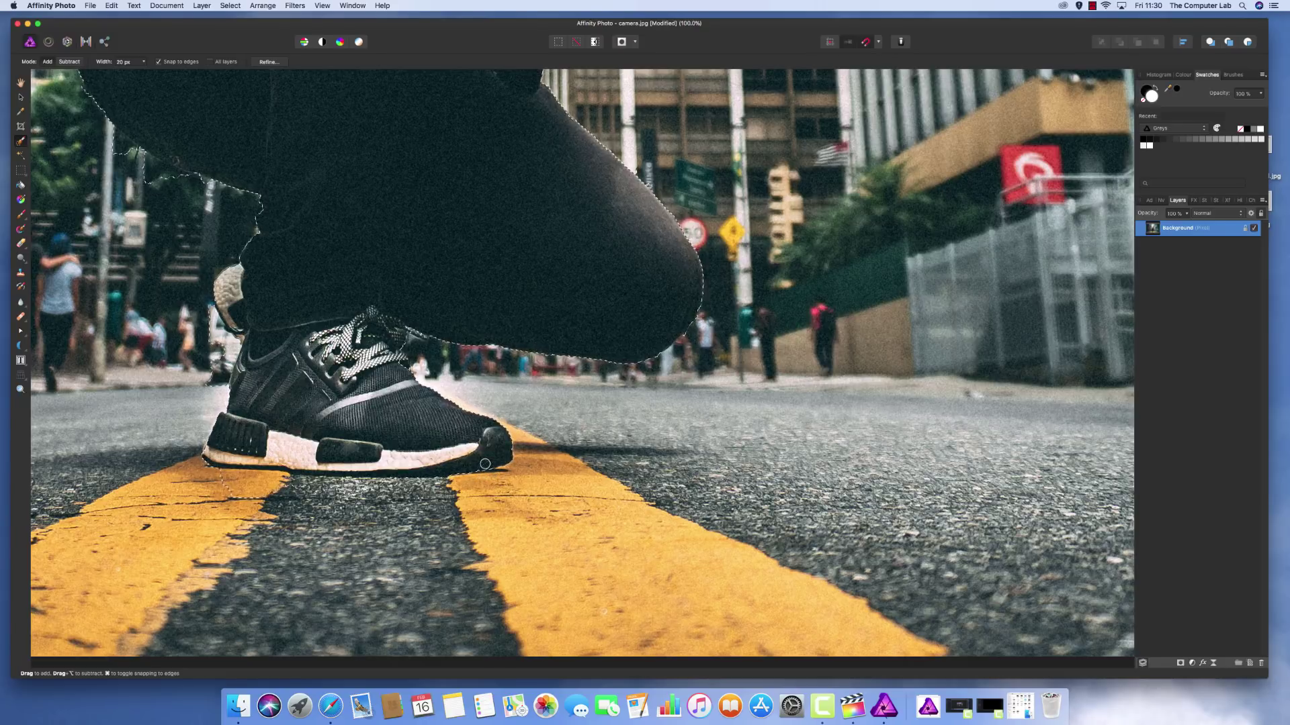
{"action": "mouse_move", "coordinate": [393, 479]}
{"action": "left_mouse_down"}
{"action": "mouse_move", "coordinate": [357, 494]}
{"action": "mouse_move", "coordinate": [371, 493]}
{"action": "mouse_move", "coordinate": [394, 486]}
{"action": "mouse_move", "coordinate": [222, 485]}
{"action": "left_mouse_up"}
{"action": "scroll", "coordinate": [319, 490], "scroll_direction": "left", "scroll_amount": 5}
{"action": "key", "text": "super+equal"}
{"action": "key", "text": "super+equal"}
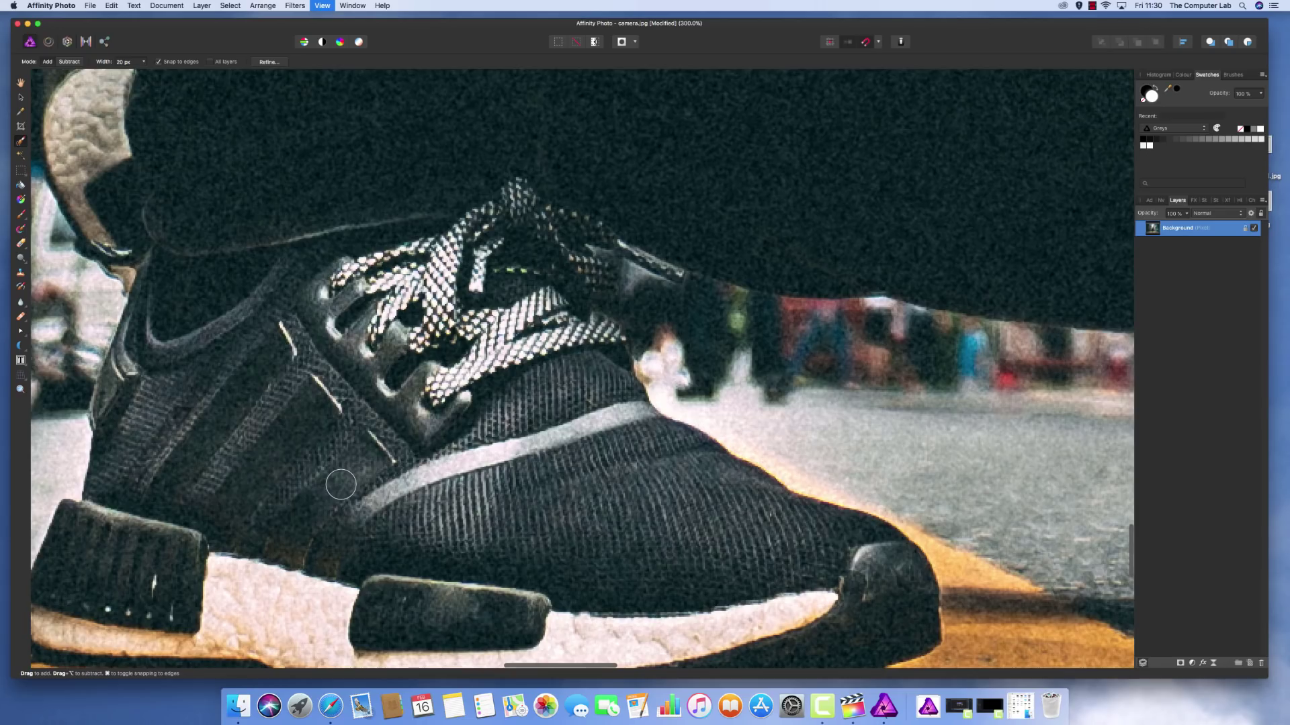
{"action": "scroll", "coordinate": [340, 485], "scroll_direction": "down", "scroll_amount": 5}
{"action": "scroll", "coordinate": [595, 485], "scroll_direction": "up", "scroll_amount": 5}
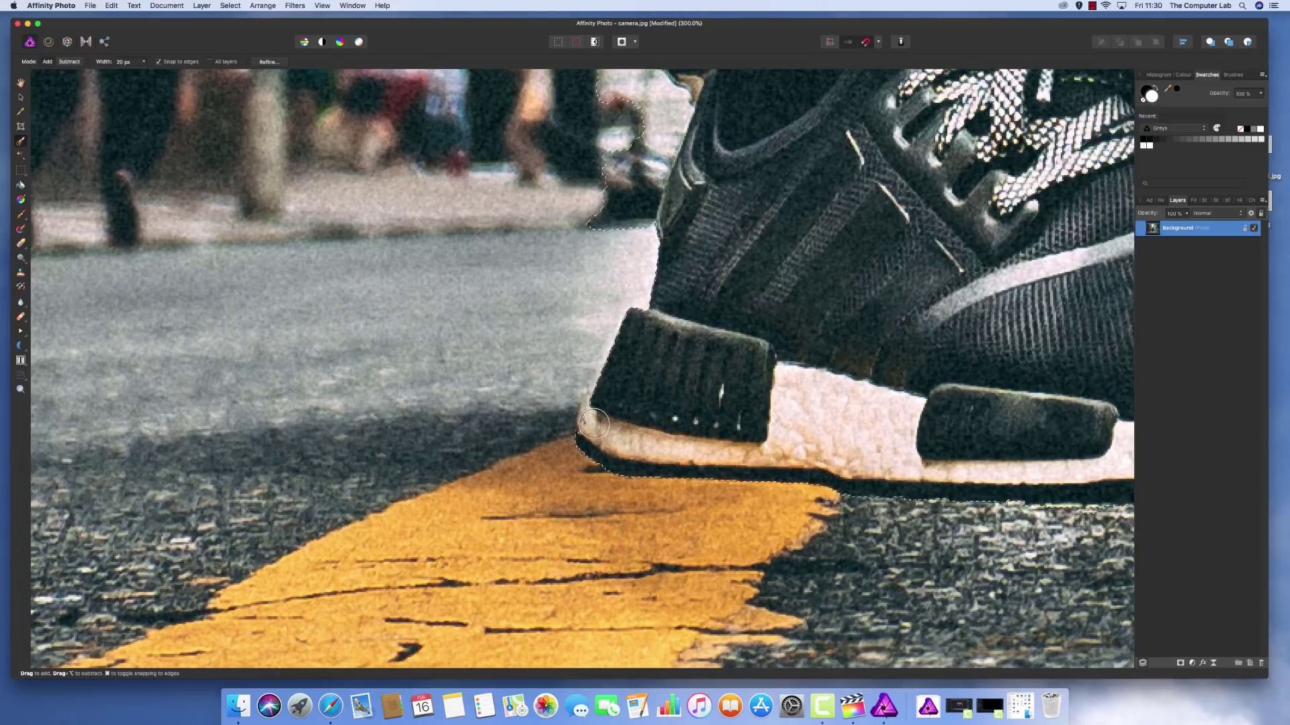
{"action": "scroll", "coordinate": [616, 399], "scroll_direction": "up", "scroll_amount": 5}
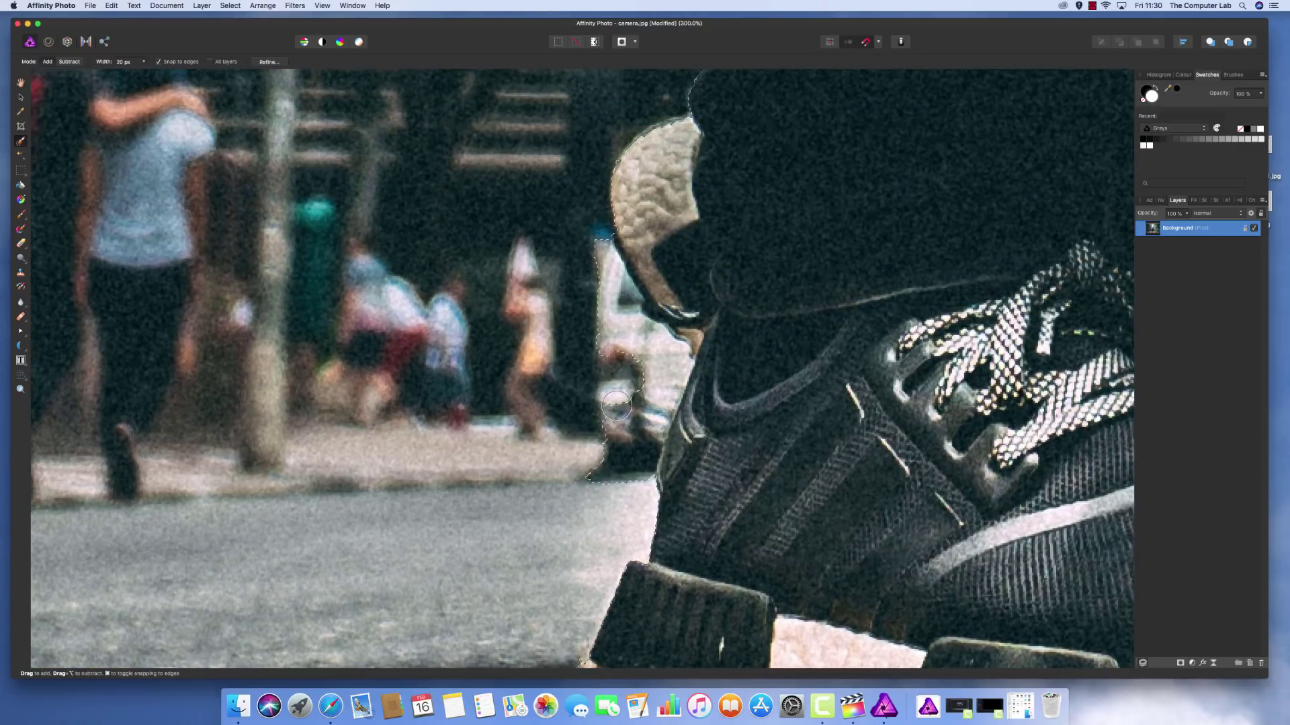
{"action": "scroll", "coordinate": [617, 405], "scroll_direction": "down", "scroll_amount": 2}
{"action": "left_click_drag", "start_coordinate": [617, 381], "coordinate": [620, 366]}
- Undo the heel addition, snap the selection to the leg and drop the pole top and green flag
{"action": "key", "text": "super+z"}
{"action": "scroll", "coordinate": [579, 309], "scroll_direction": "up", "scroll_amount": 5}
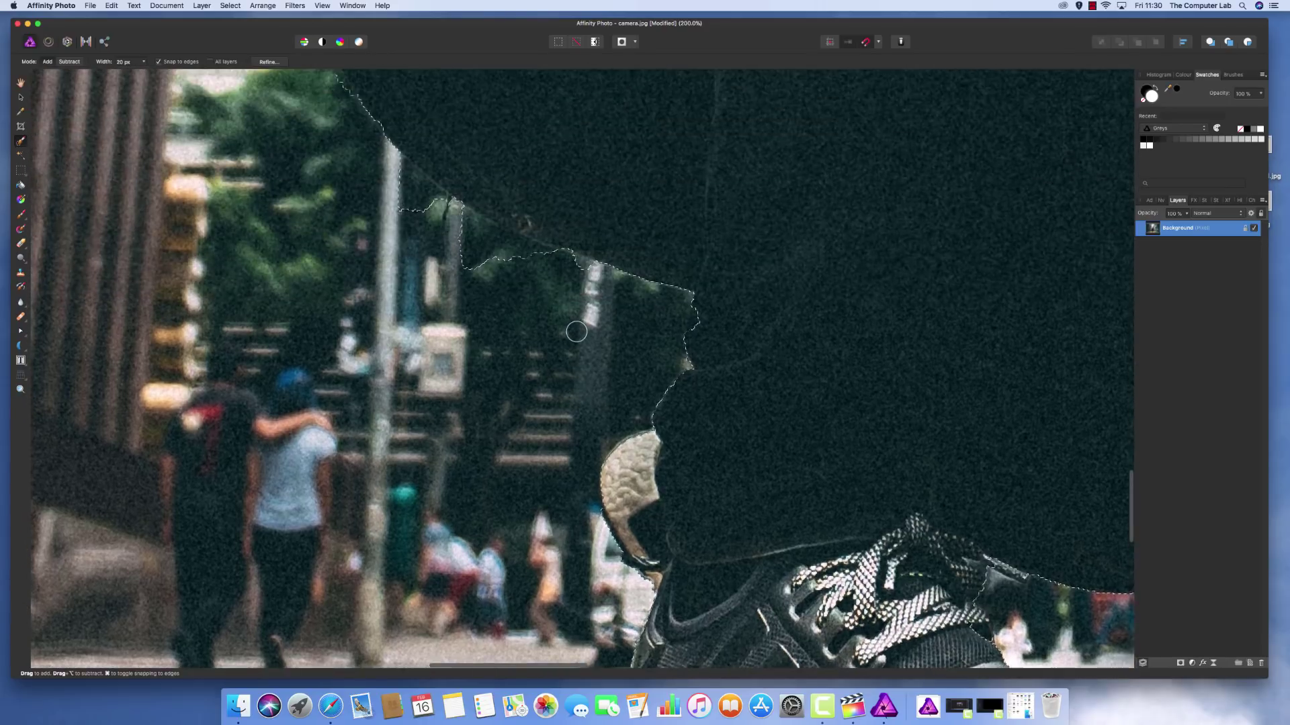
{"action": "mouse_move", "coordinate": [455, 295]}
{"action": "left_mouse_down"}
{"action": "mouse_move", "coordinate": [495, 306]}
{"action": "mouse_move", "coordinate": [486, 295]}
{"action": "mouse_move", "coordinate": [546, 321]}
{"action": "left_mouse_up"}
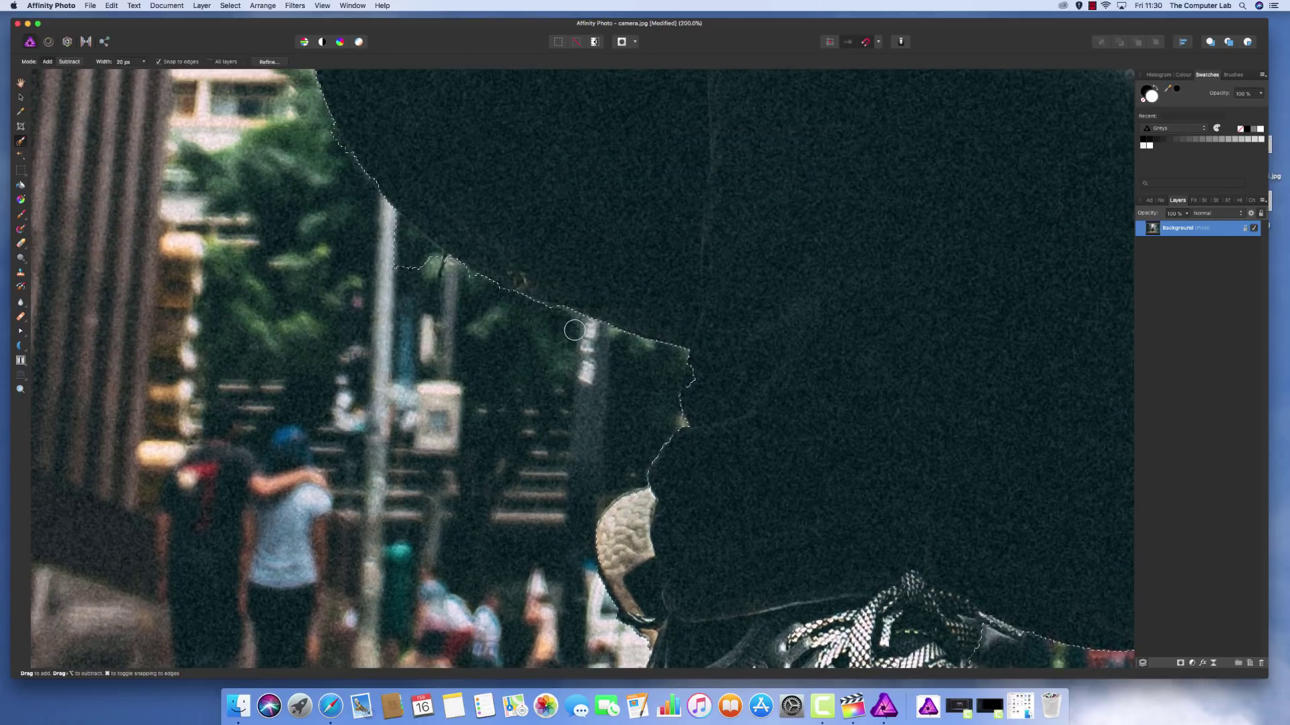
{"action": "mouse_move", "coordinate": [372, 243]}
{"action": "left_mouse_down"}
{"action": "mouse_move", "coordinate": [422, 272]}
{"action": "mouse_move", "coordinate": [407, 245]}
{"action": "mouse_move", "coordinate": [440, 265]}
{"action": "left_mouse_up"}
{"action": "scroll", "coordinate": [443, 303], "scroll_direction": "up", "scroll_amount": 8}
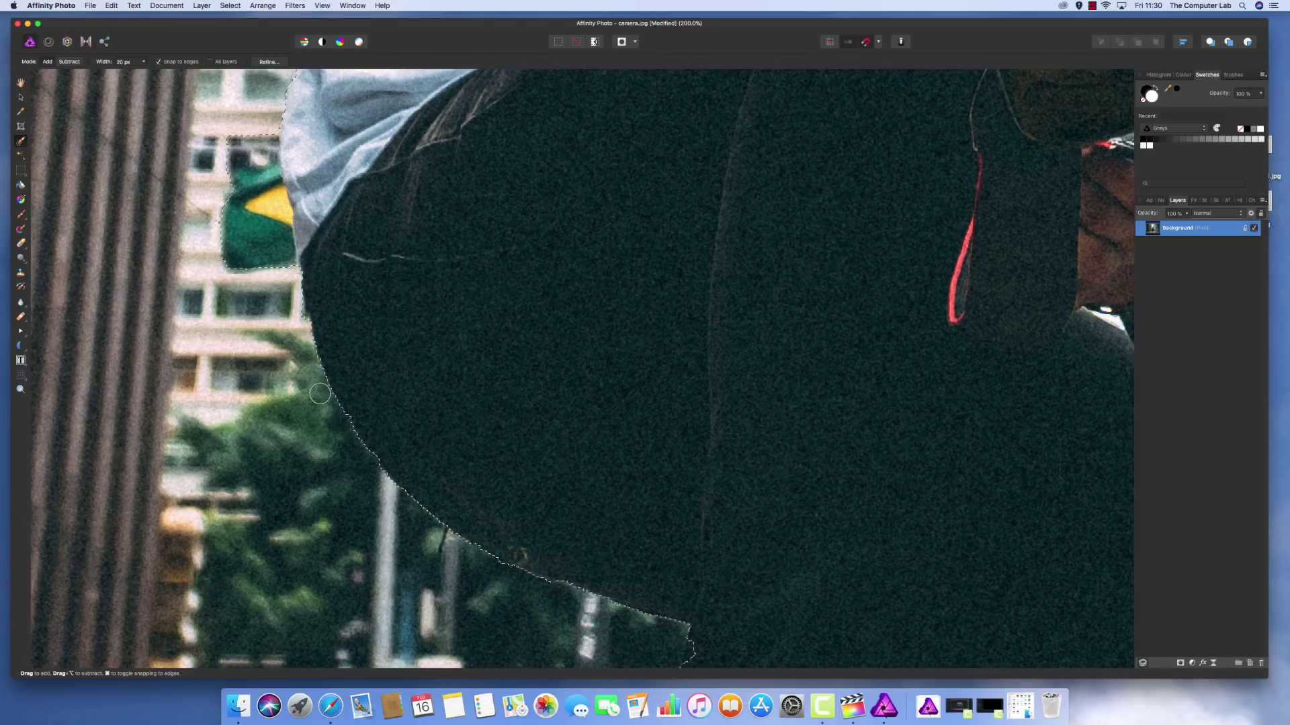
{"action": "scroll", "coordinate": [319, 392], "scroll_direction": "up", "scroll_amount": 2}
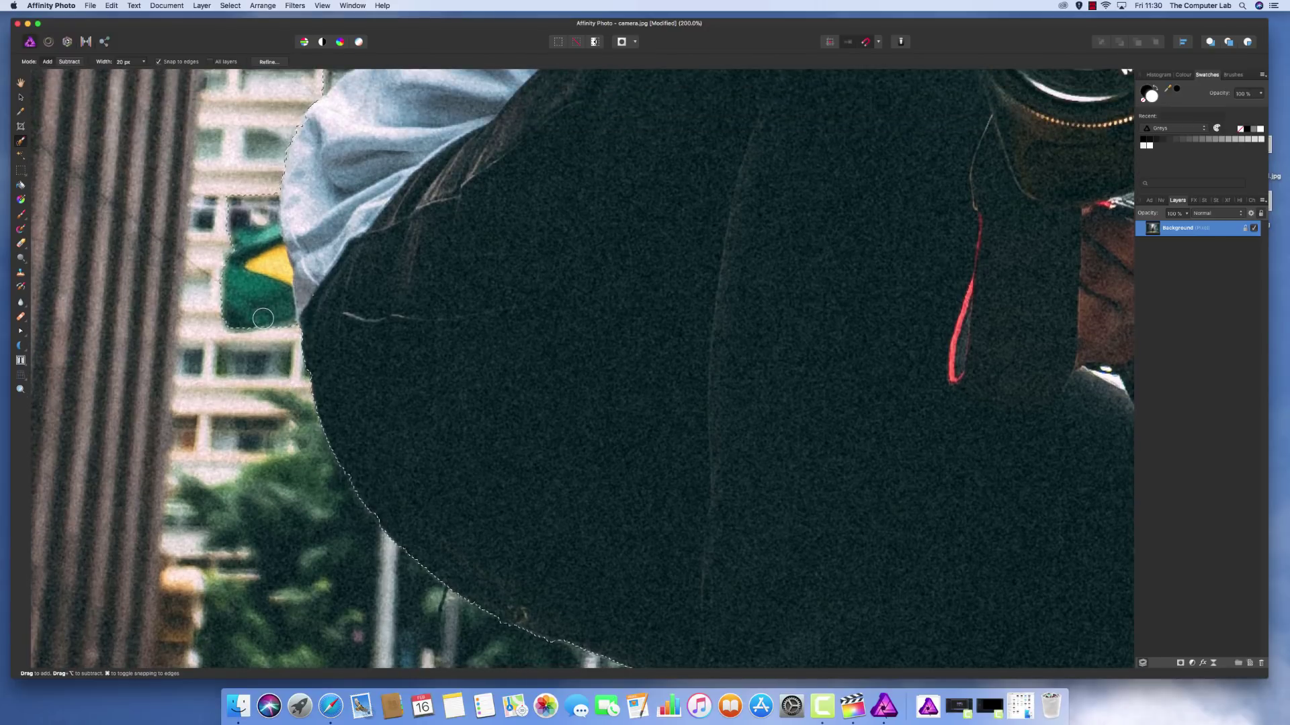
{"action": "left_click_drag", "start_coordinate": [262, 319], "coordinate": [258, 272]}
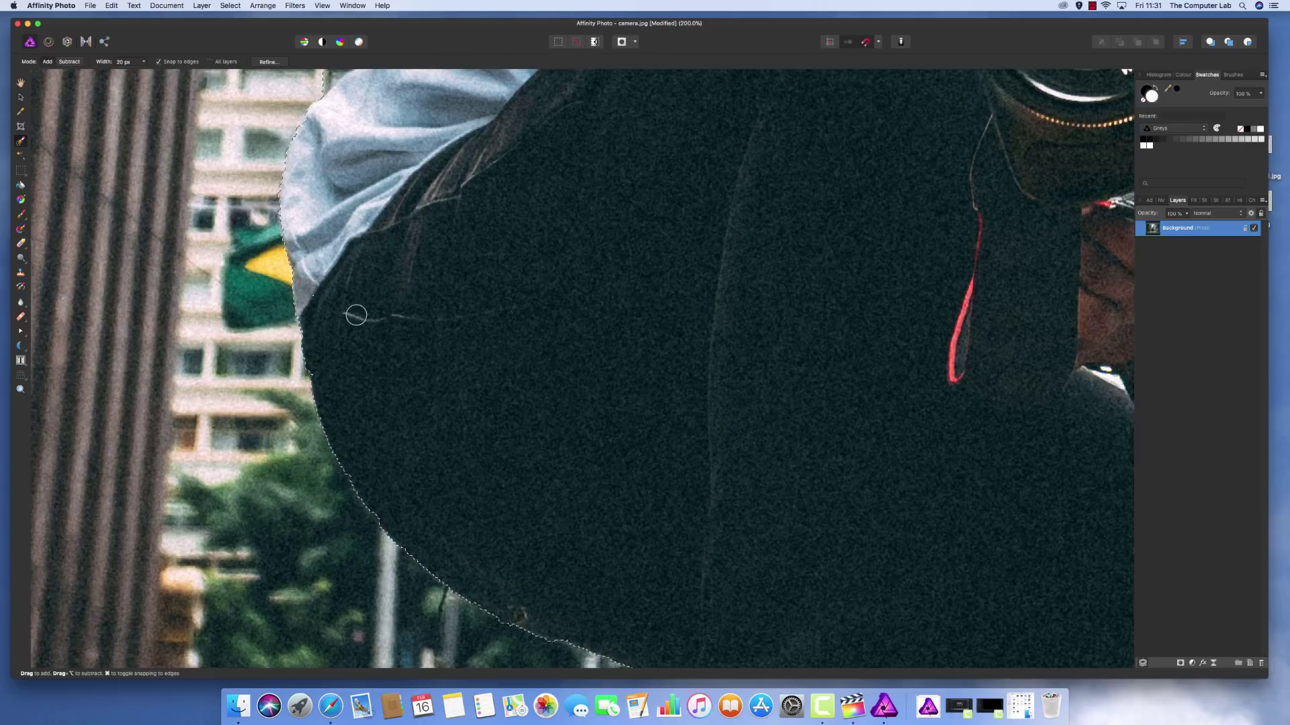
- Tidy the selection edge along the backpack and cap against the sky
{"action": "scroll", "coordinate": [294, 327], "scroll_direction": "up", "scroll_amount": 2}
{"action": "scroll", "coordinate": [294, 327], "scroll_direction": "up", "scroll_amount": 4}
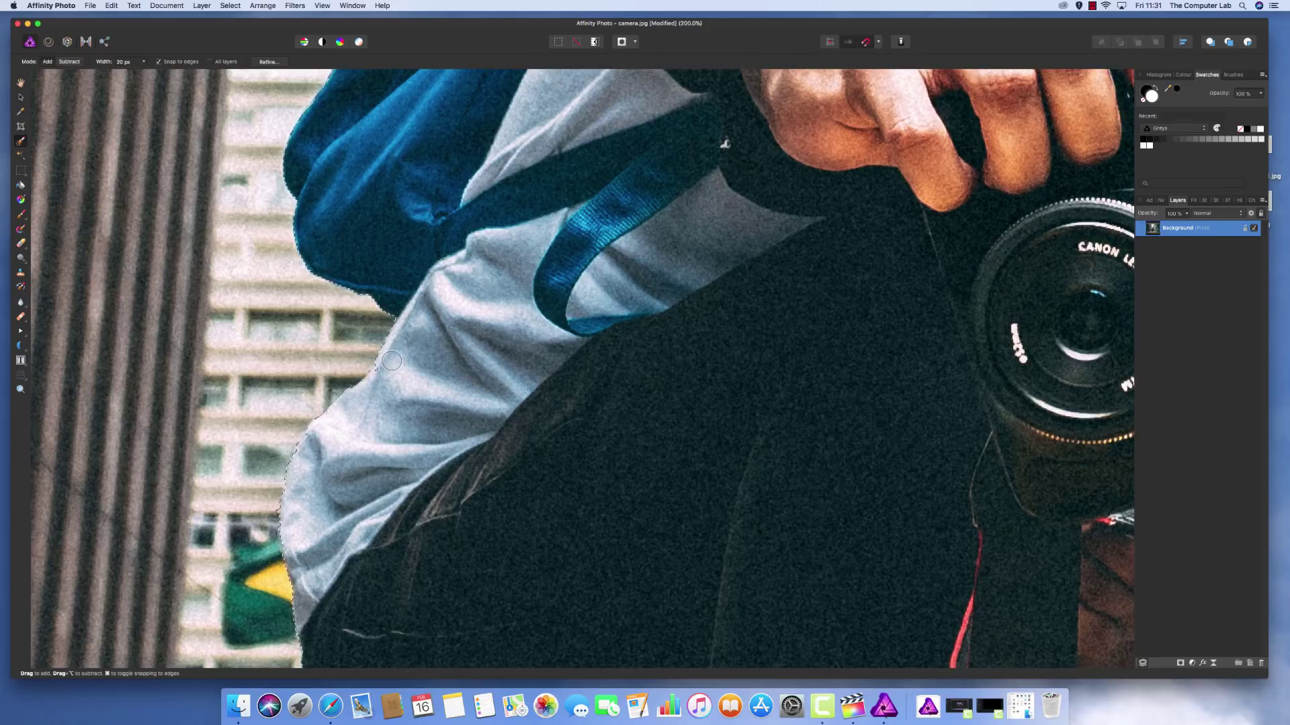
{"action": "scroll", "coordinate": [432, 296], "scroll_direction": "up", "scroll_amount": 1}
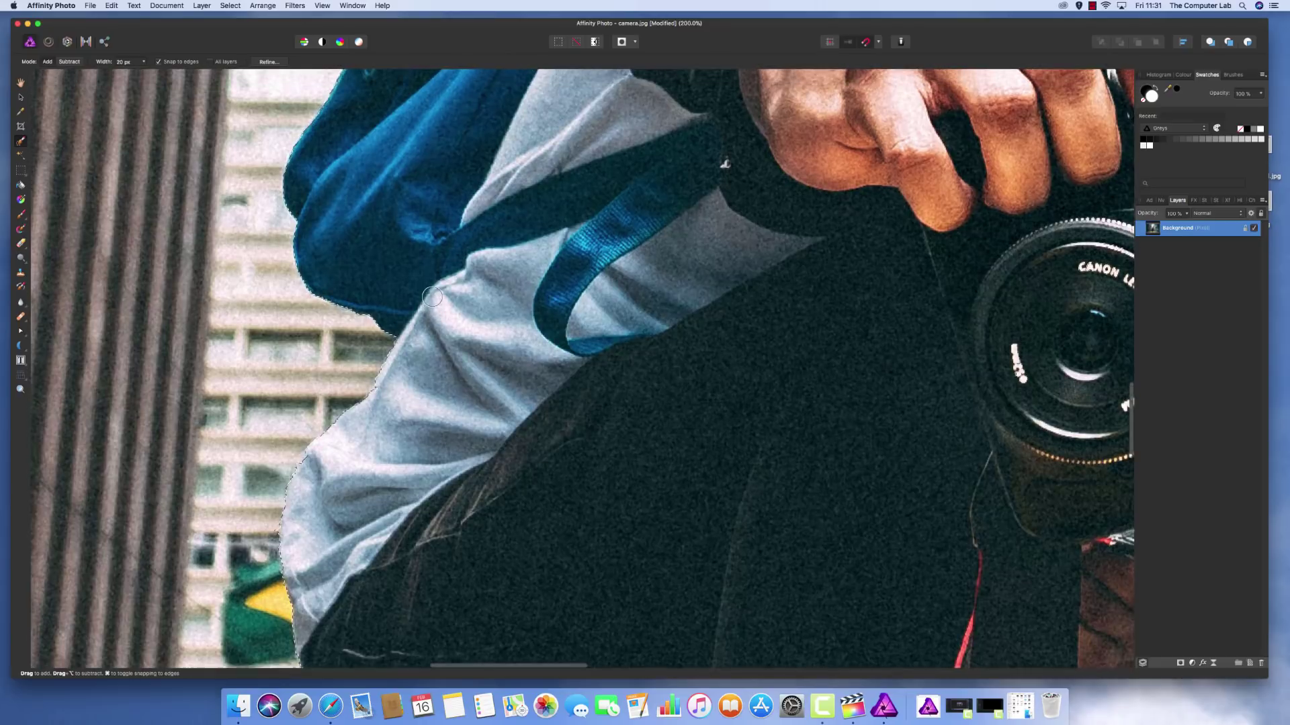
{"action": "scroll", "coordinate": [432, 296], "scroll_direction": "up", "scroll_amount": 10}
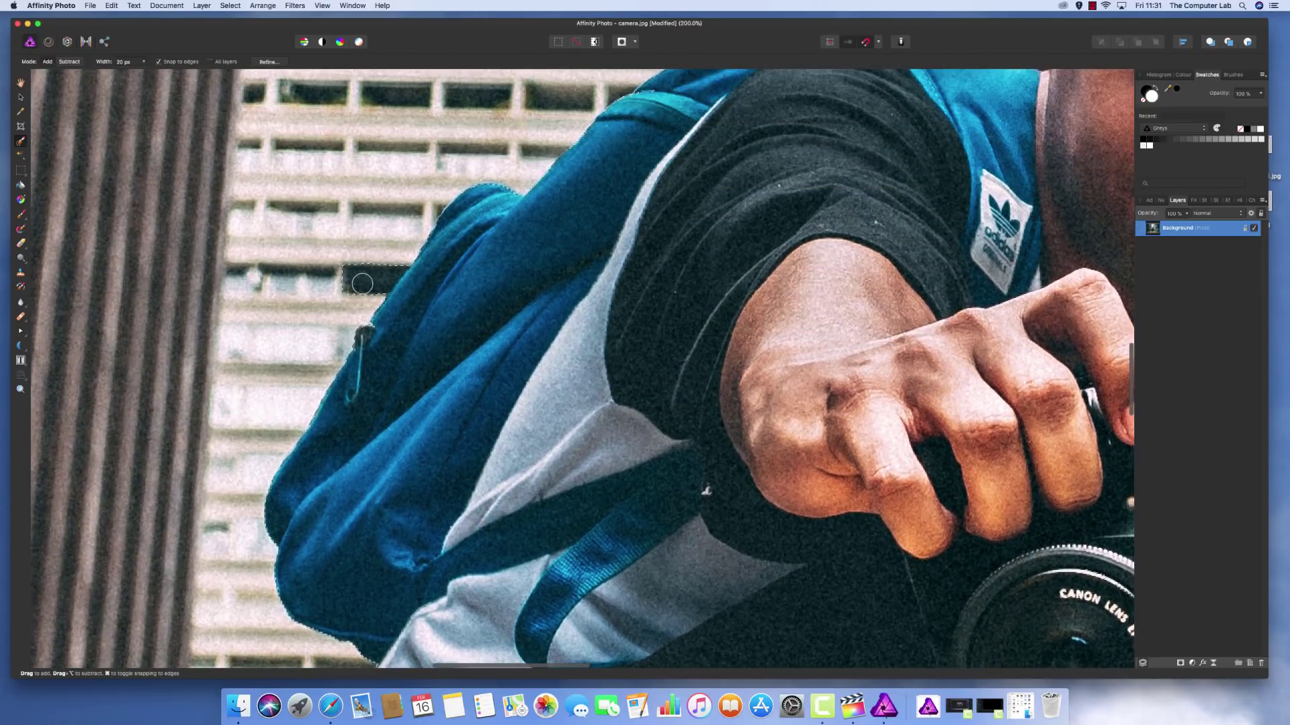
{"action": "scroll", "coordinate": [369, 278], "scroll_direction": "up", "scroll_amount": 2}
{"action": "scroll", "coordinate": [369, 278], "scroll_direction": "up", "scroll_amount": 8}
{"action": "scroll", "coordinate": [624, 454], "scroll_direction": "right", "scroll_amount": 2}
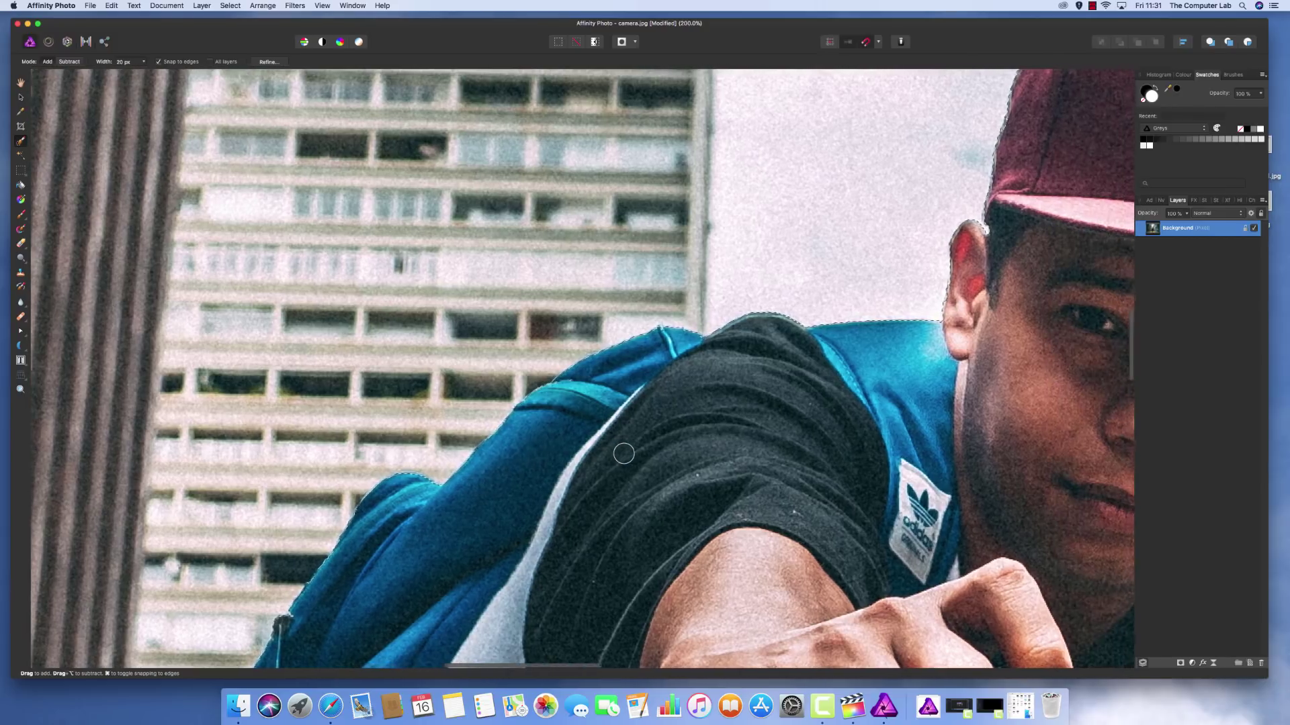
{"action": "mouse_move", "coordinate": [568, 383]}
{"action": "left_mouse_down"}
{"action": "mouse_move", "coordinate": [532, 376]}
{"action": "mouse_move", "coordinate": [533, 403]}
{"action": "left_mouse_up"}
{"action": "scroll", "coordinate": [537, 410], "scroll_direction": "right", "scroll_amount": 15}
{"action": "scroll", "coordinate": [554, 423], "scroll_direction": "up", "scroll_amount": 8}
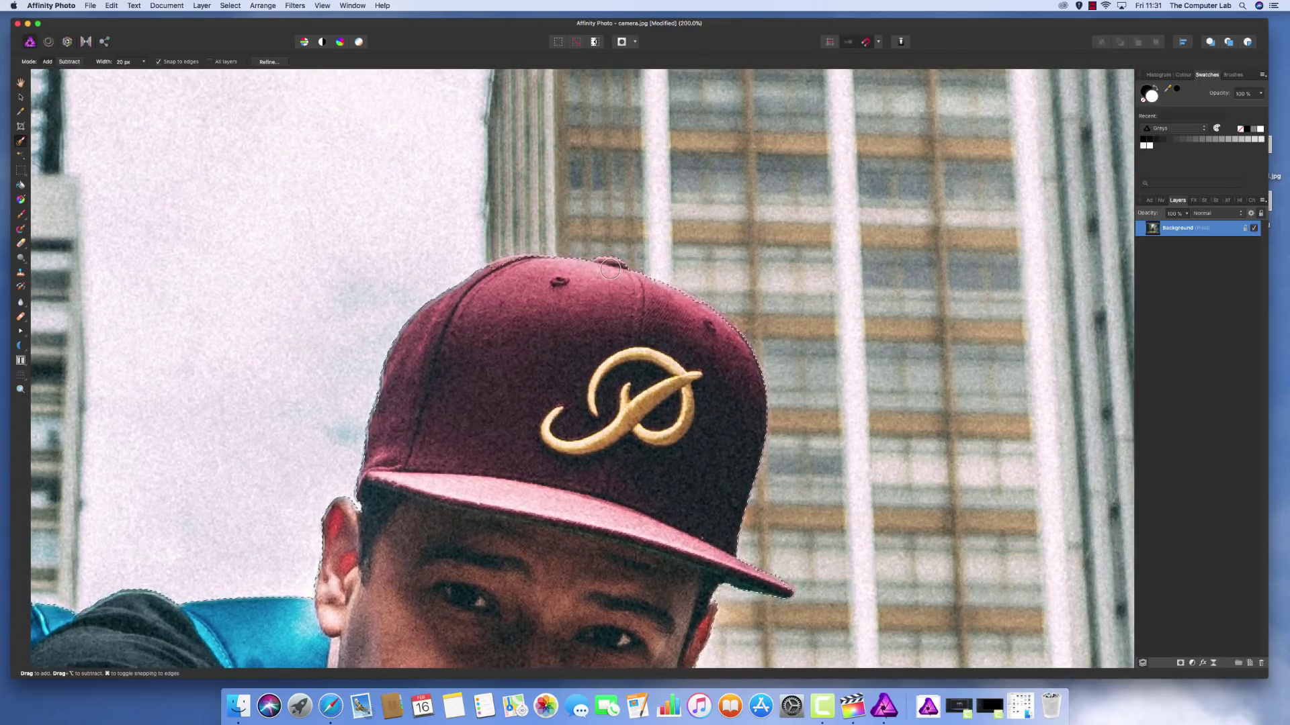
{"action": "scroll", "coordinate": [546, 346], "scroll_direction": "down", "scroll_amount": 6}
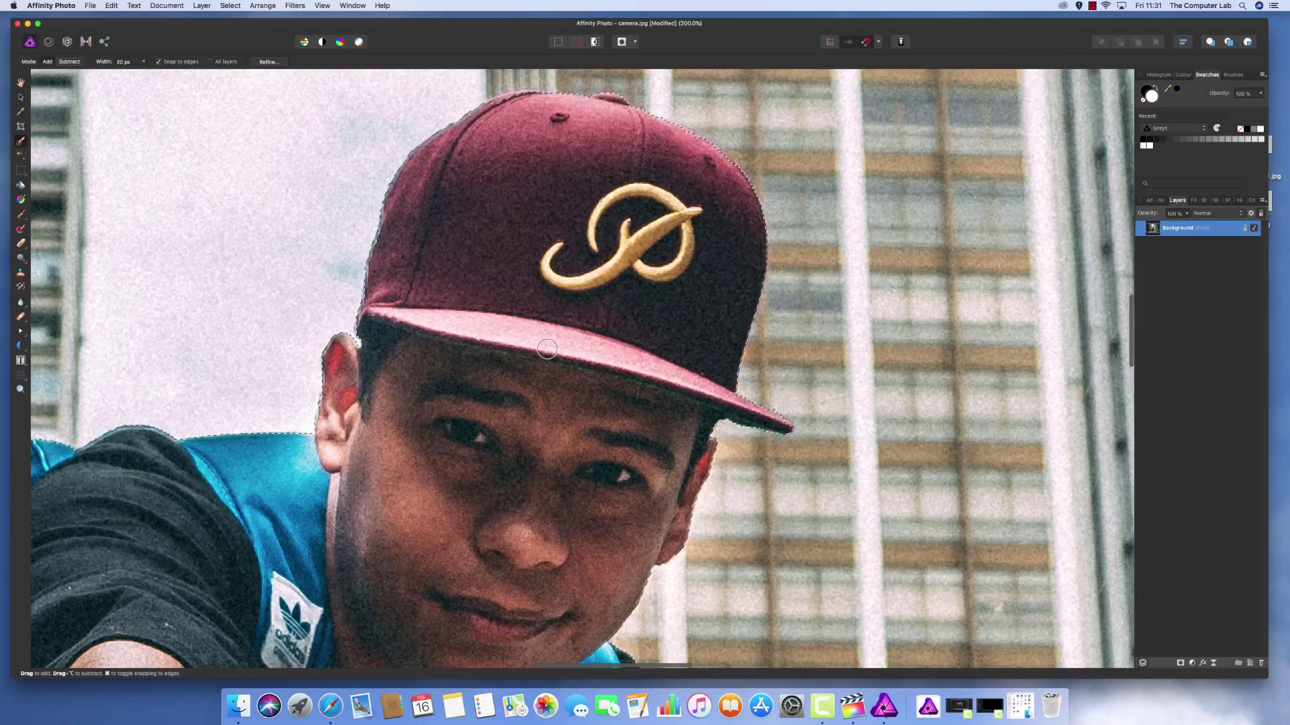
{"action": "scroll", "coordinate": [547, 348], "scroll_direction": "down", "scroll_amount": 6}
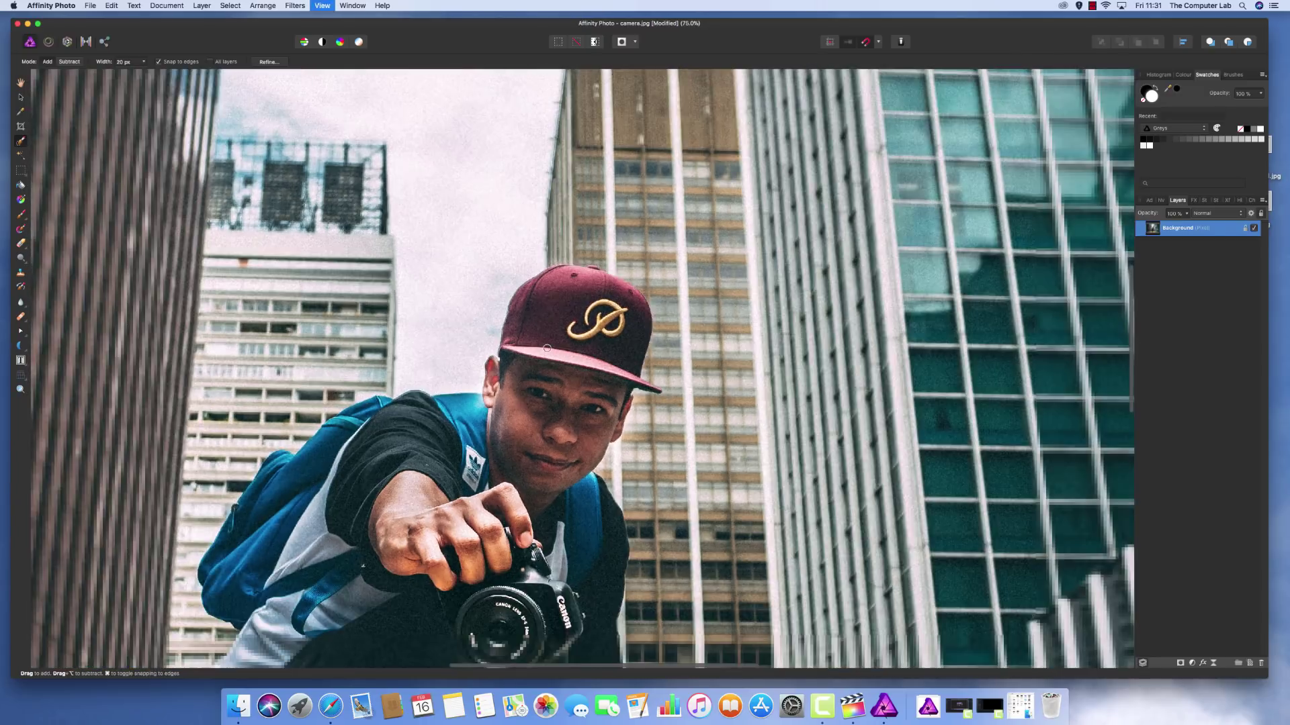
{"action": "scroll", "coordinate": [547, 348], "scroll_direction": "down", "scroll_amount": 3}
{"action": "scroll", "coordinate": [542, 465], "scroll_direction": "down", "scroll_amount": 6}
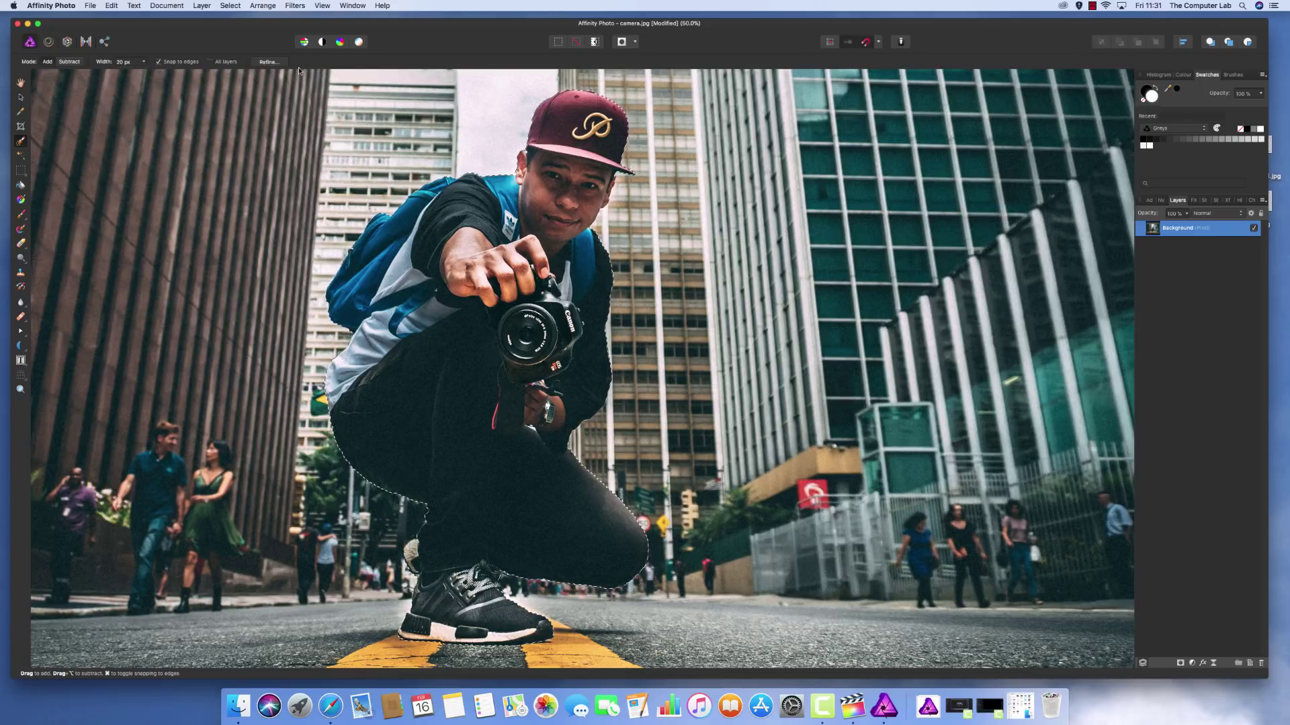
{"action": "left_click", "coordinate": [274, 65]}
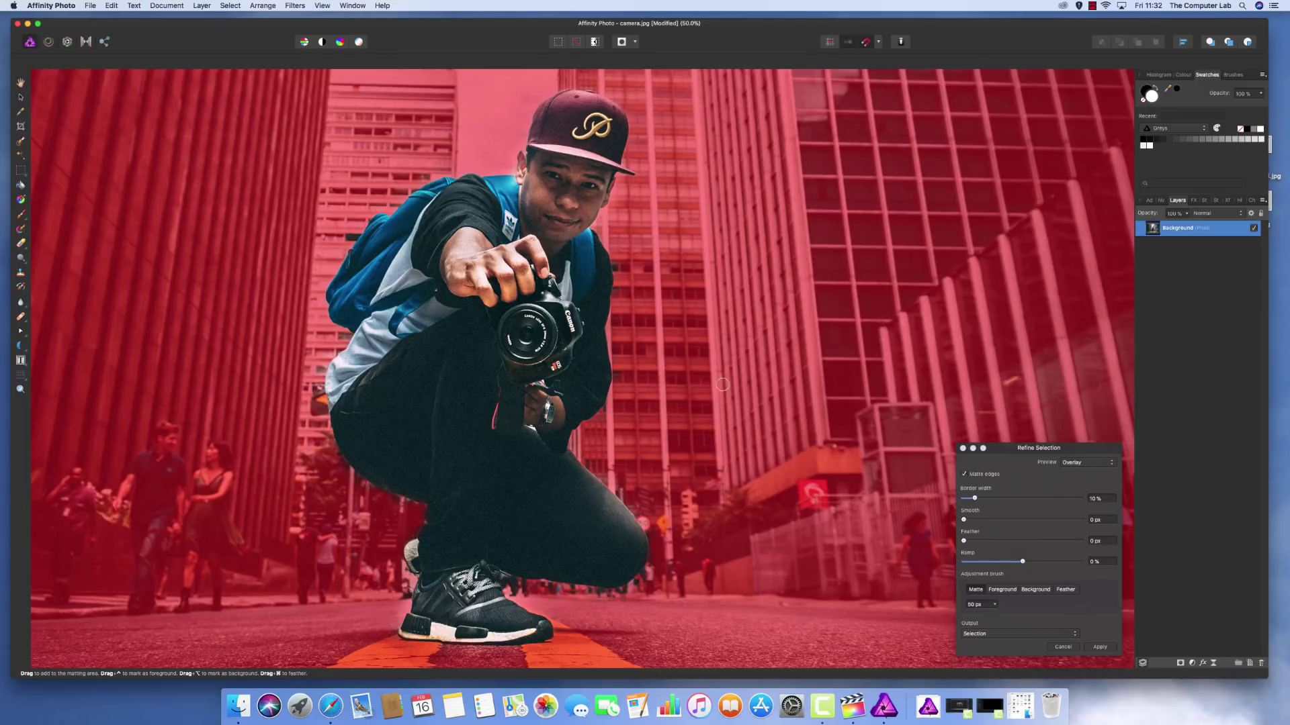
{"action": "scroll", "coordinate": [931, 627], "scroll_direction": "left", "scroll_amount": 1}
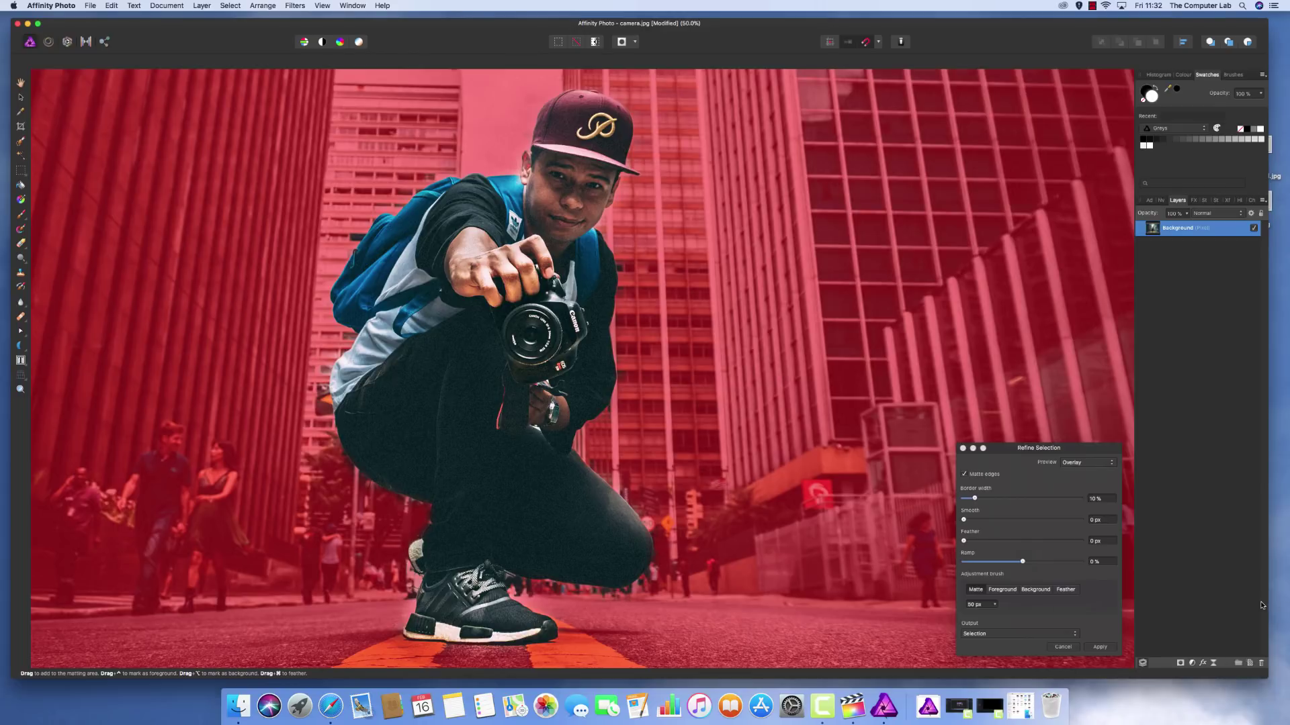
{"action": "left_click", "coordinate": [1063, 648]}
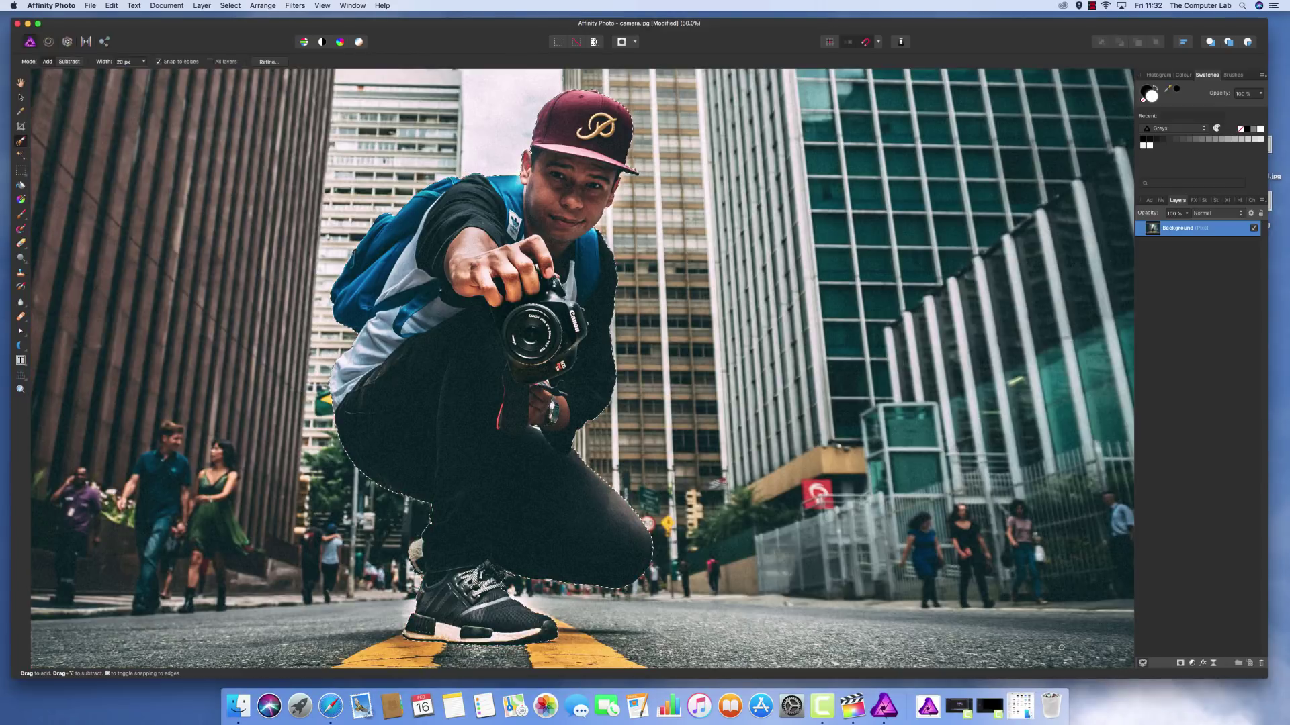
- Mask away the street background around the selected man, then check the cutout zoomed out and in
{"action": "left_click", "coordinate": [1181, 664]}
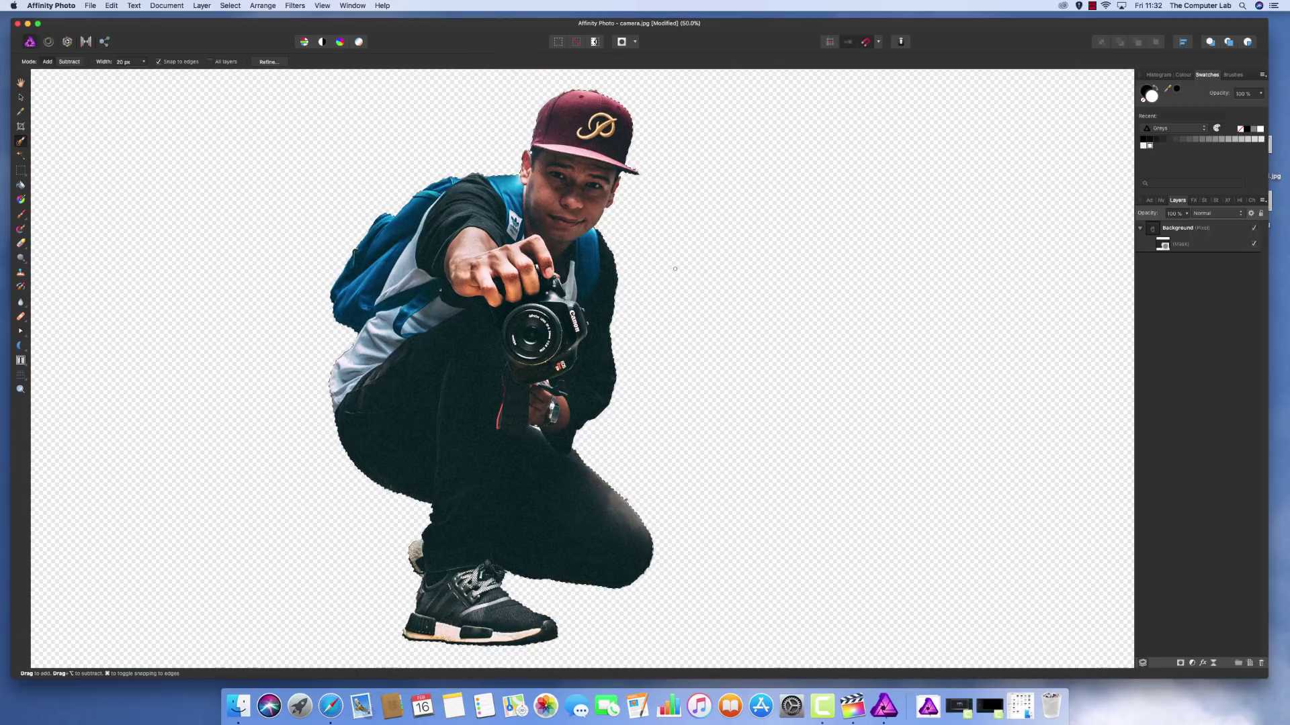
{"action": "key", "text": "super+minus"}
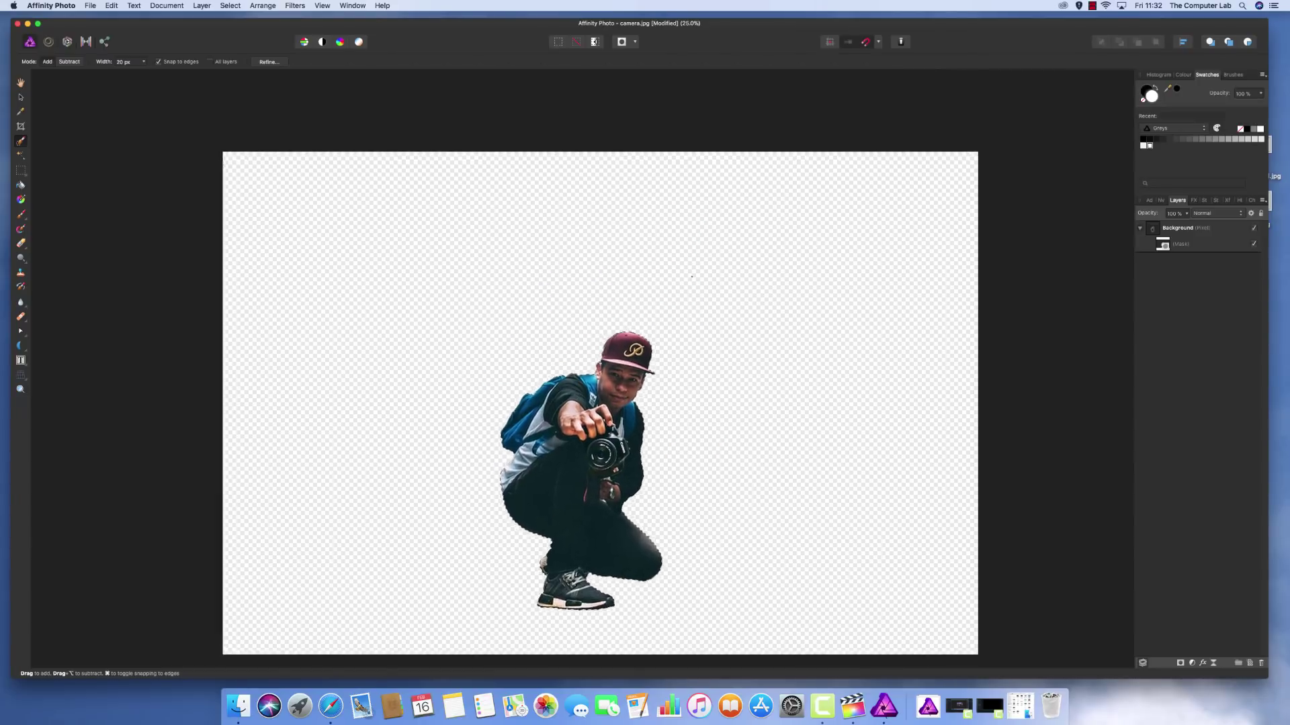
{"action": "key", "text": "super+plus"}
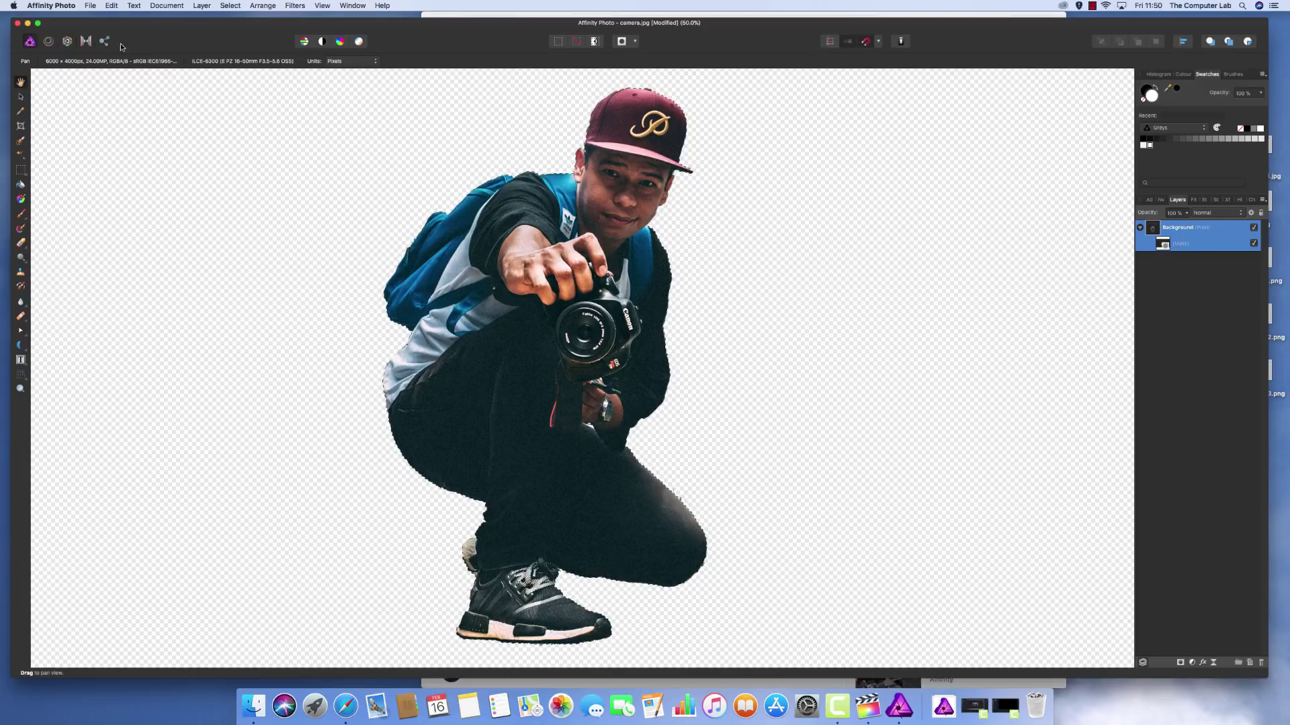
- Set up a PNG export with Area set to Selection without background
{"action": "left_click", "coordinate": [90, 5]}
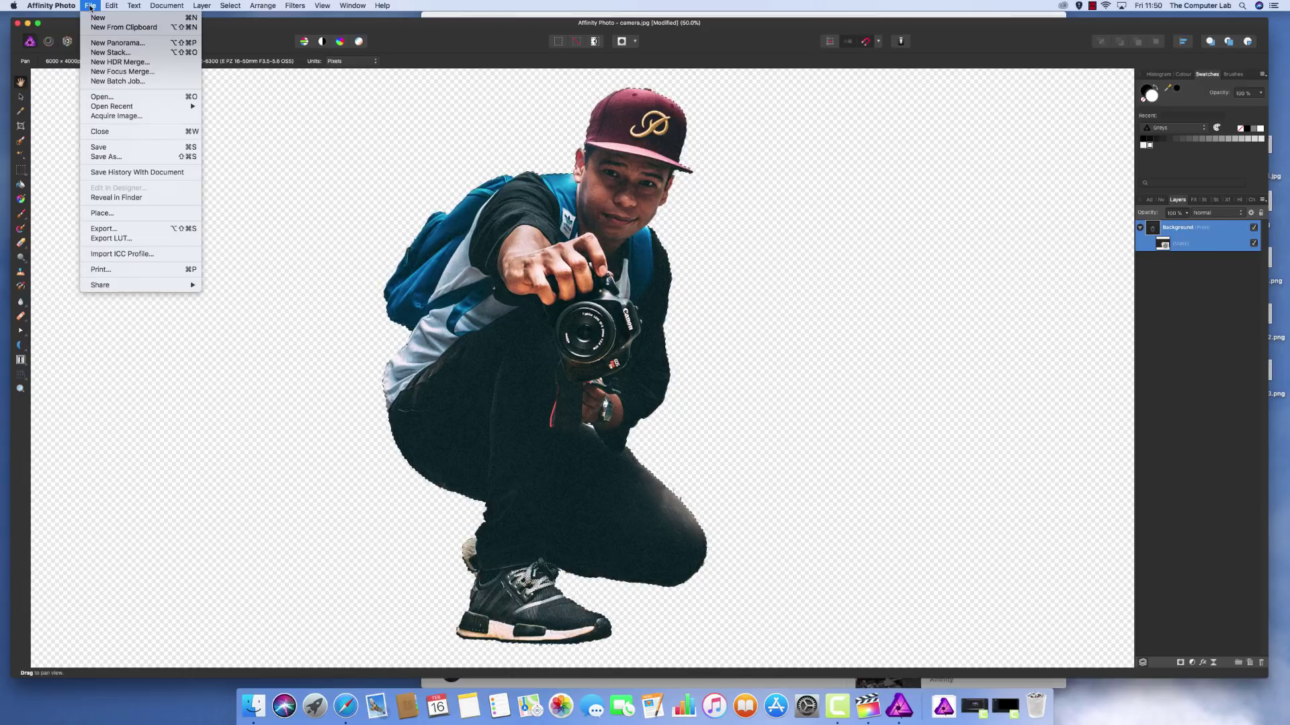
{"action": "left_click", "coordinate": [134, 229]}
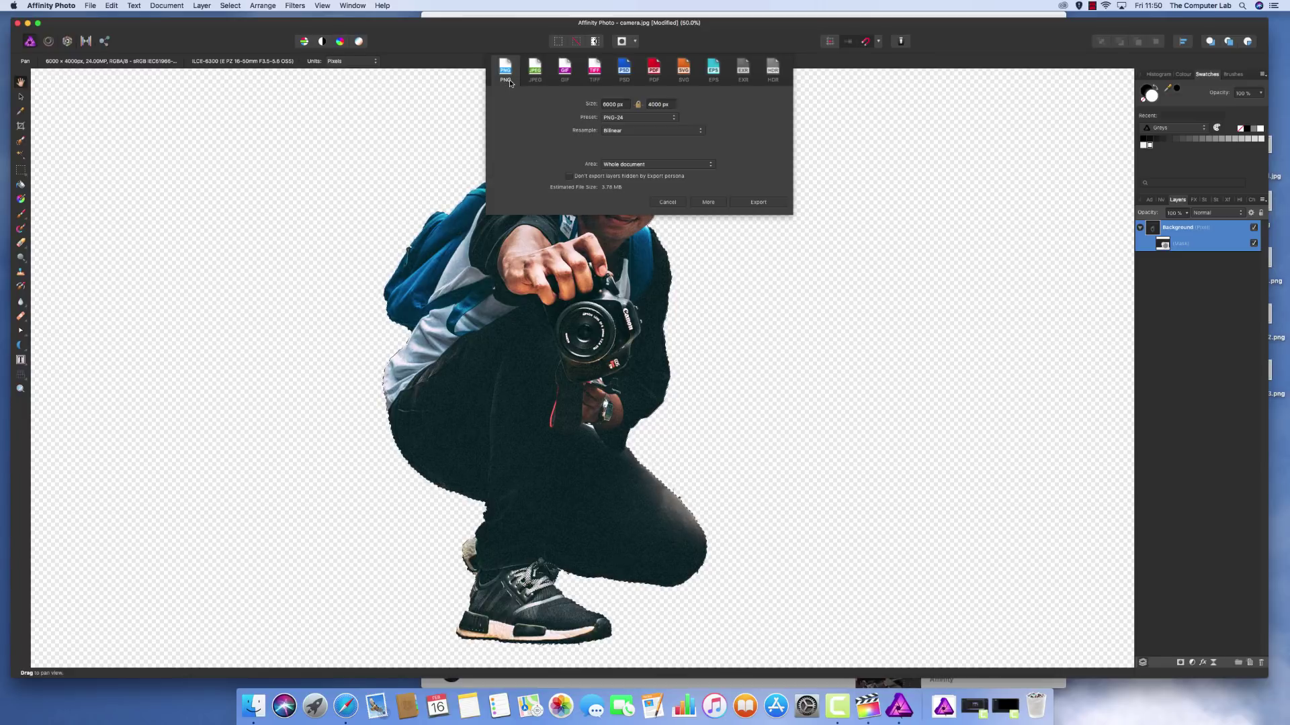
{"action": "left_click", "coordinate": [633, 164]}
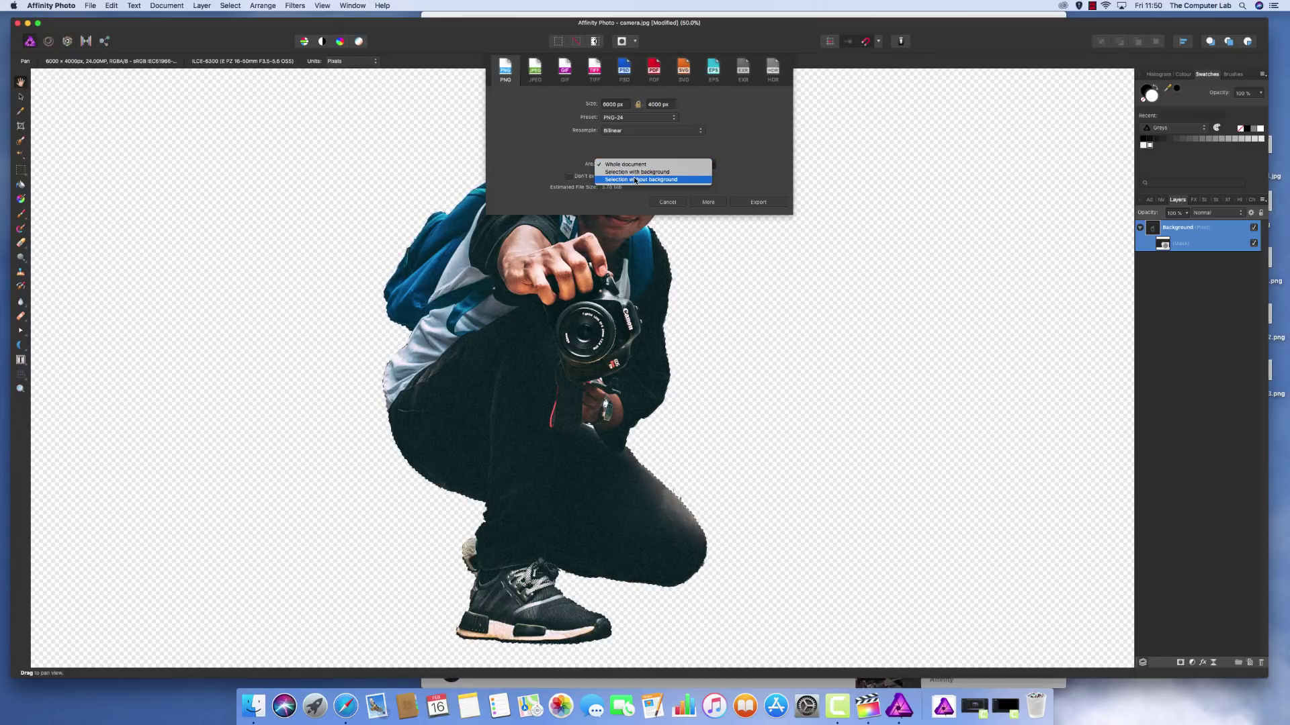
{"action": "key", "text": "Escape"}
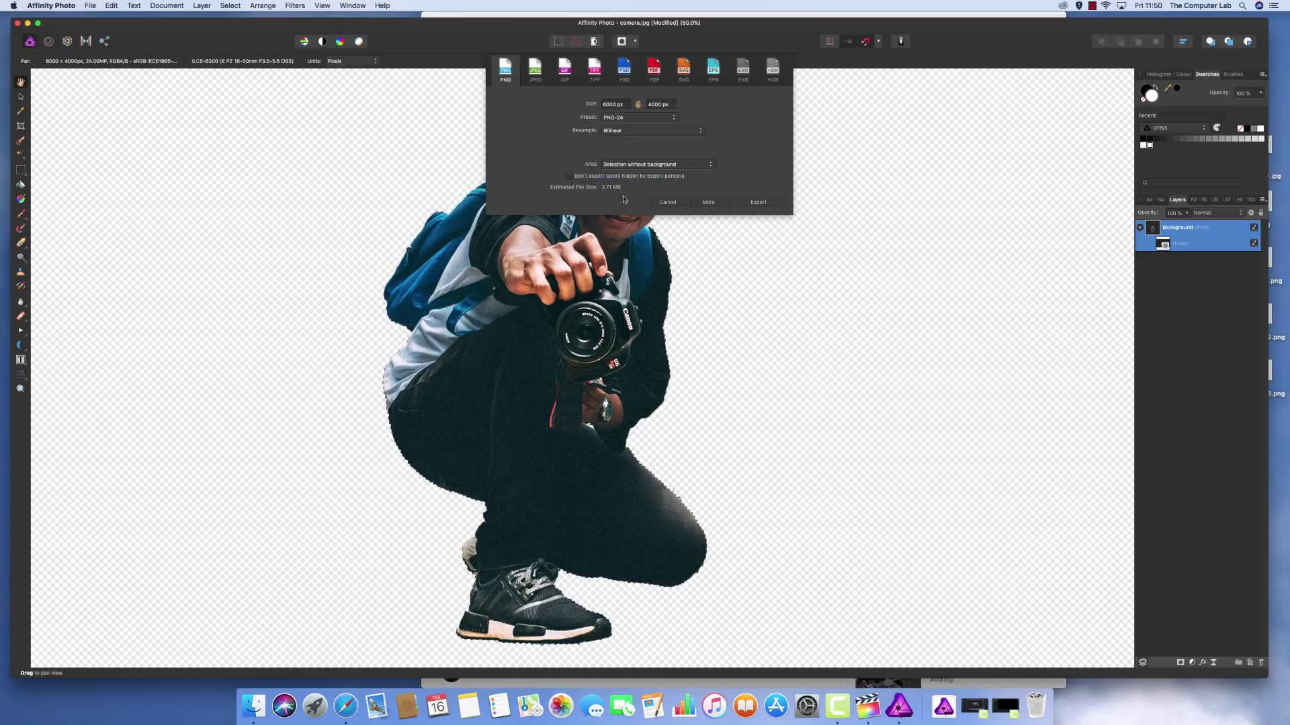
{"action": "left_click", "coordinate": [756, 202]}
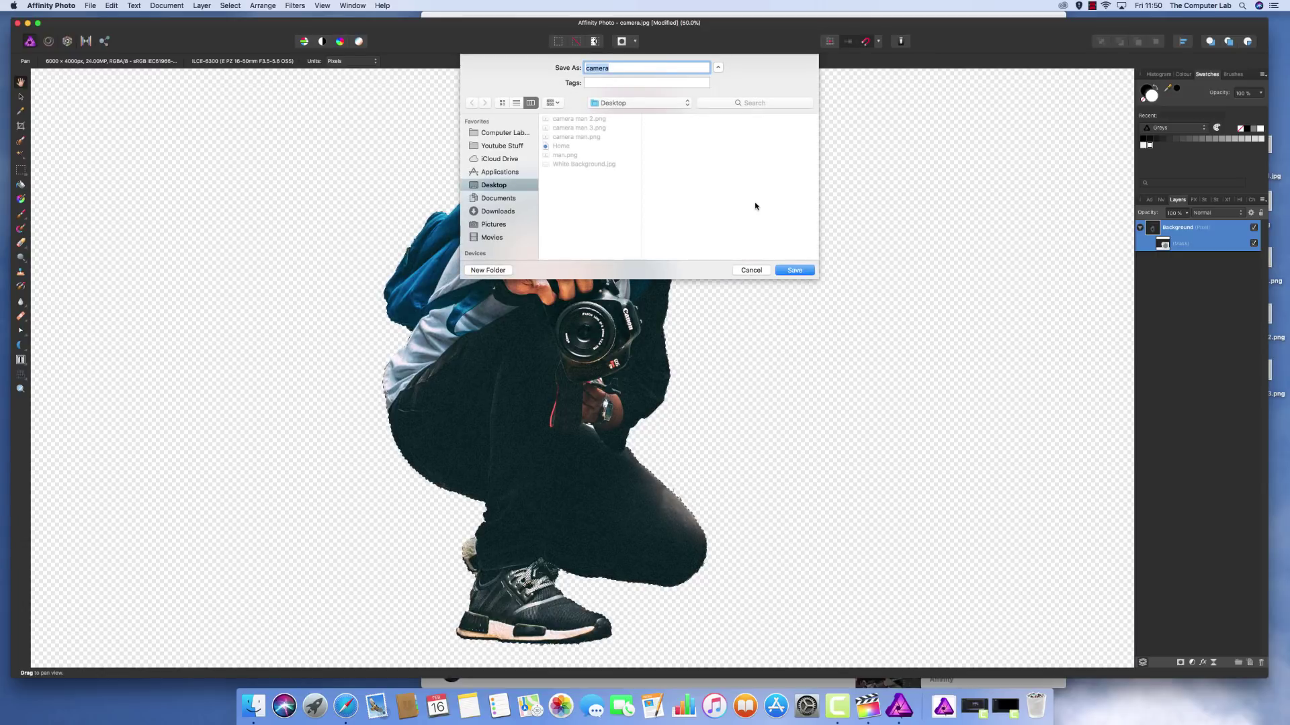
- Name the export 'camera man 4' on the Desktop and save it
{"action": "left_click", "coordinate": [584, 129]}
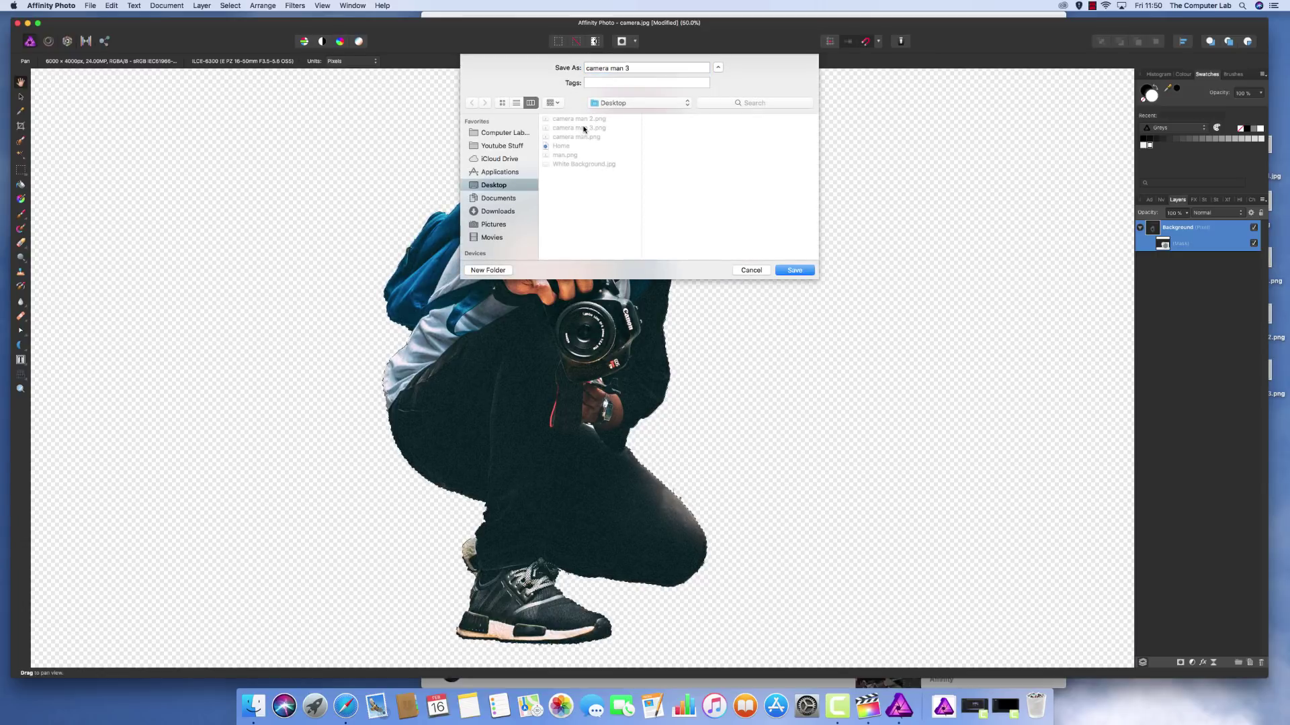
{"action": "left_click", "coordinate": [649, 68]}
{"action": "left_click", "coordinate": [799, 274]}
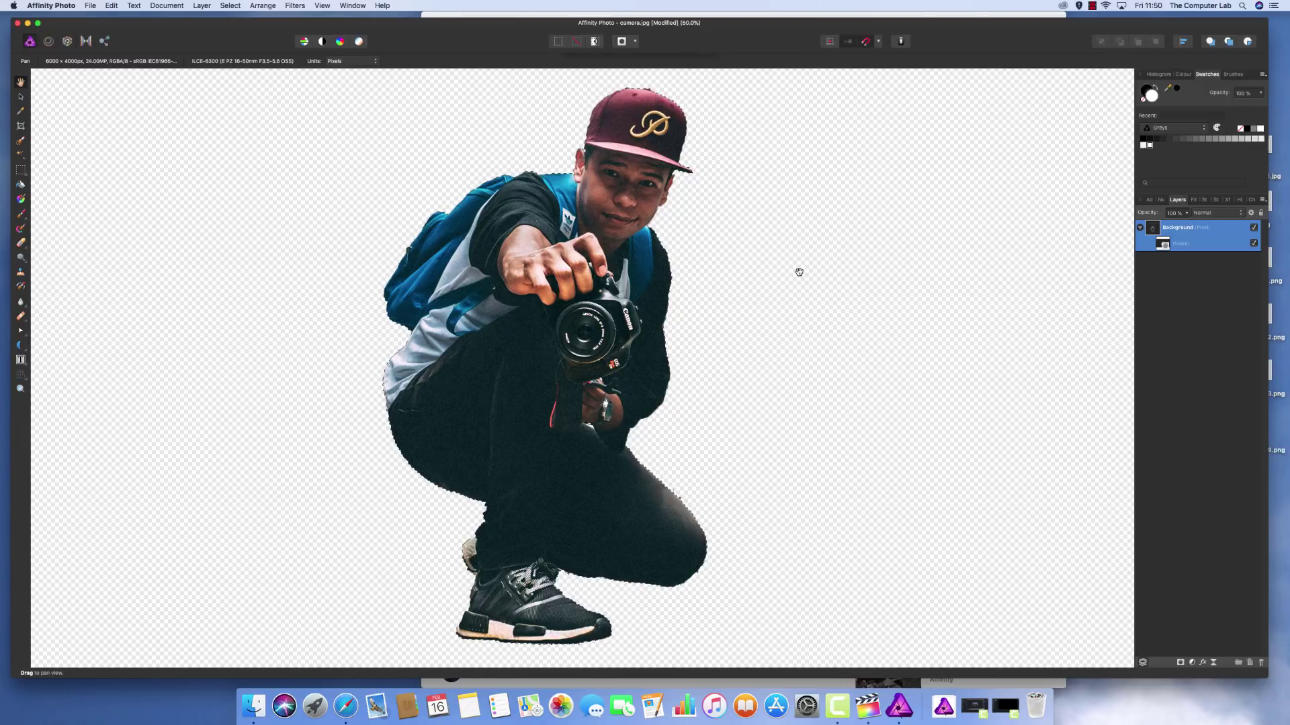
{"action": "left_click", "coordinate": [253, 705]}
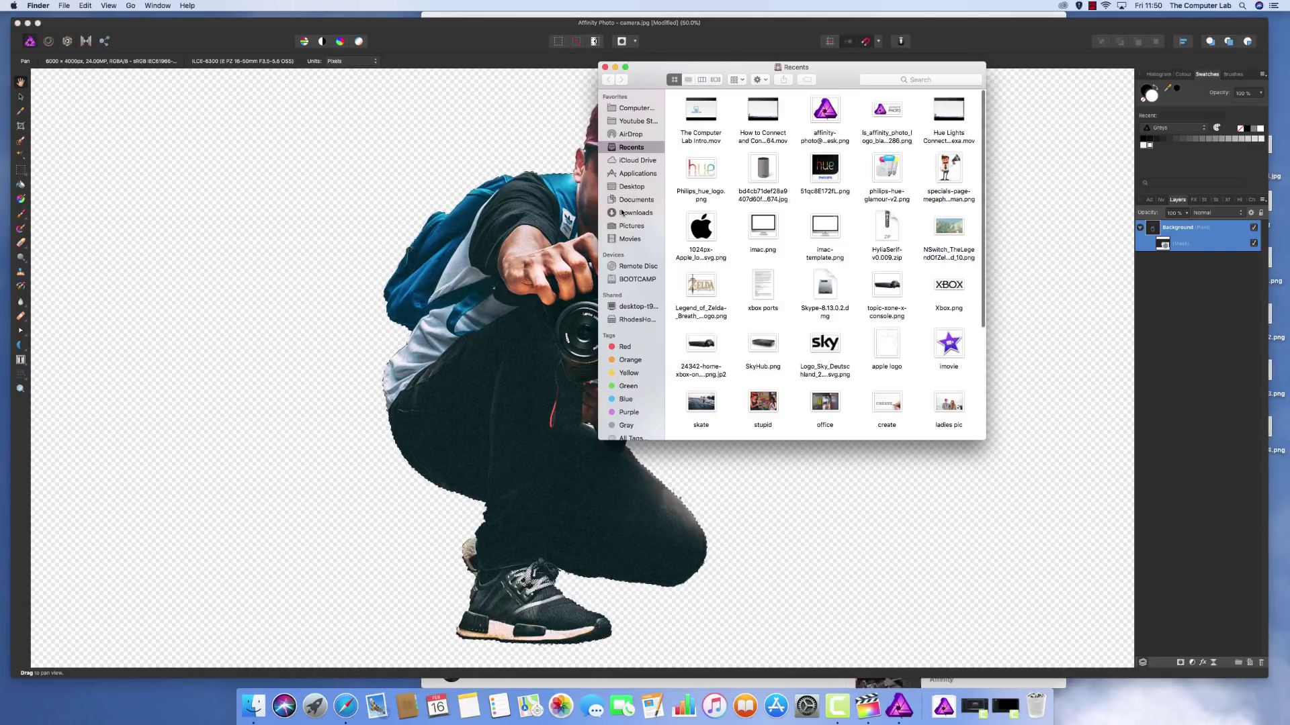
{"action": "left_click", "coordinate": [630, 187]}
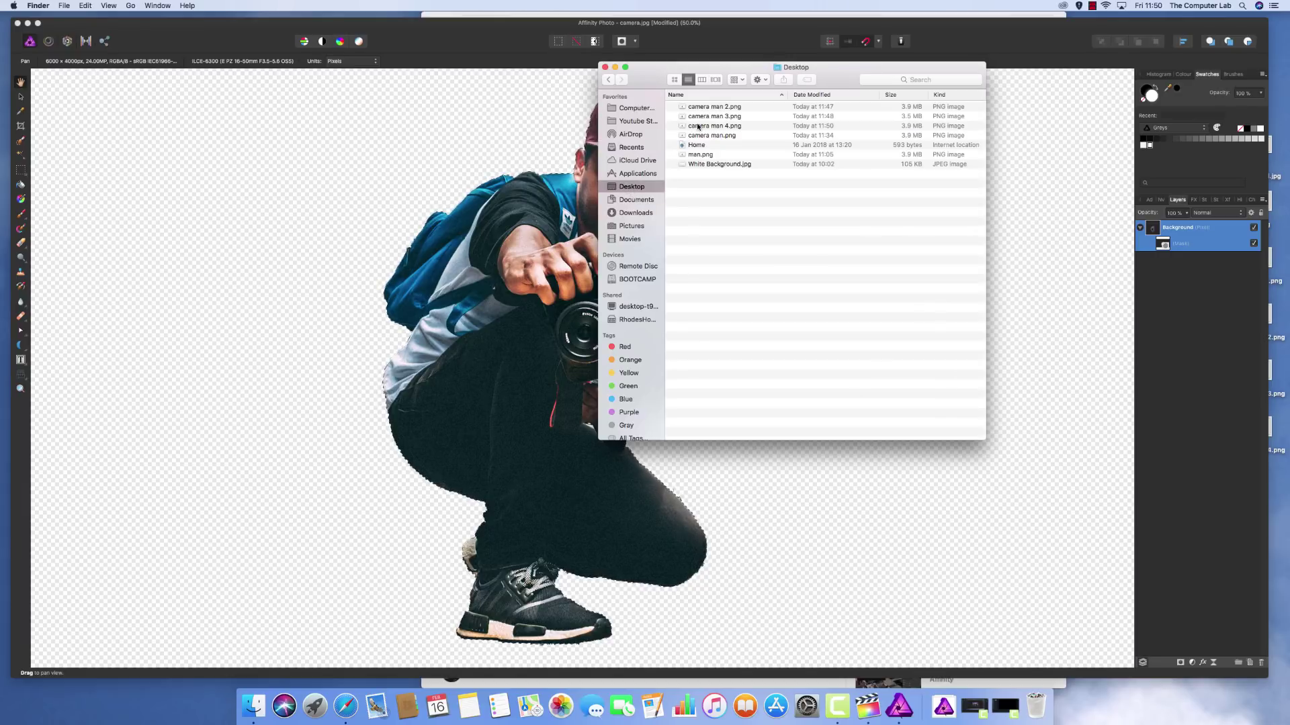
{"action": "left_click", "coordinate": [722, 128]}
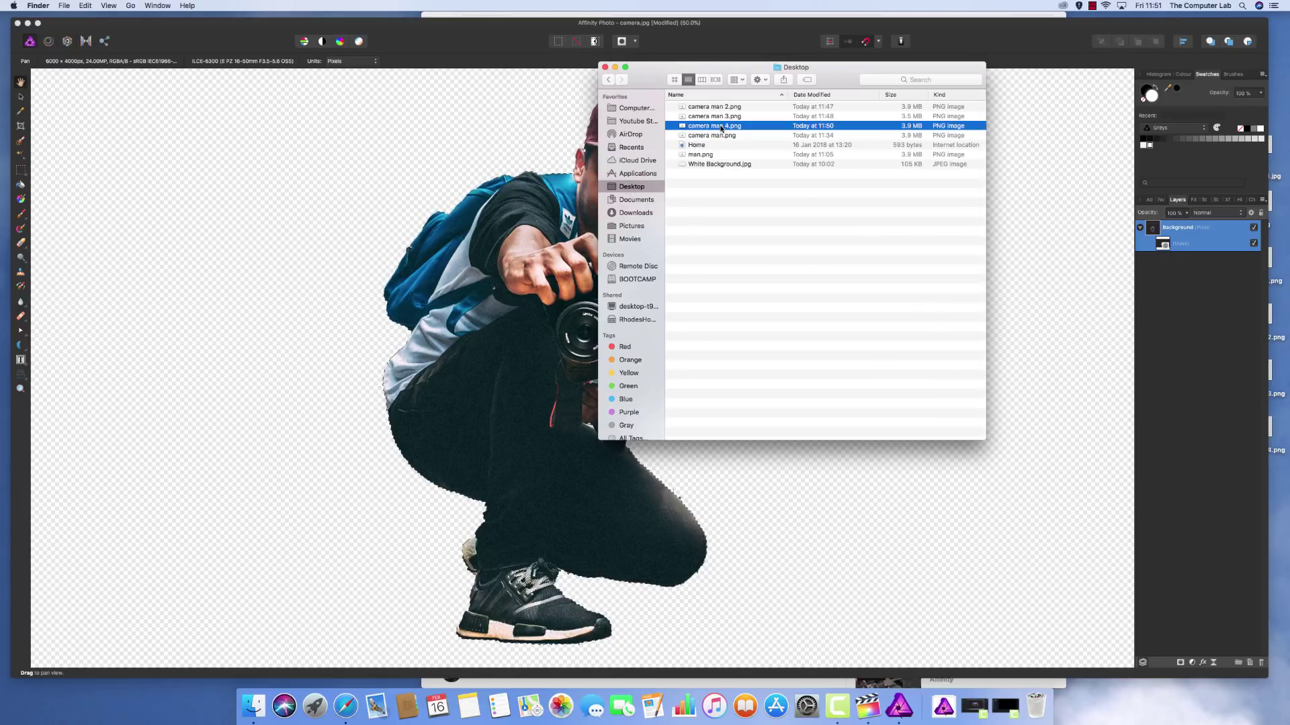
{"action": "key", "text": "space"}
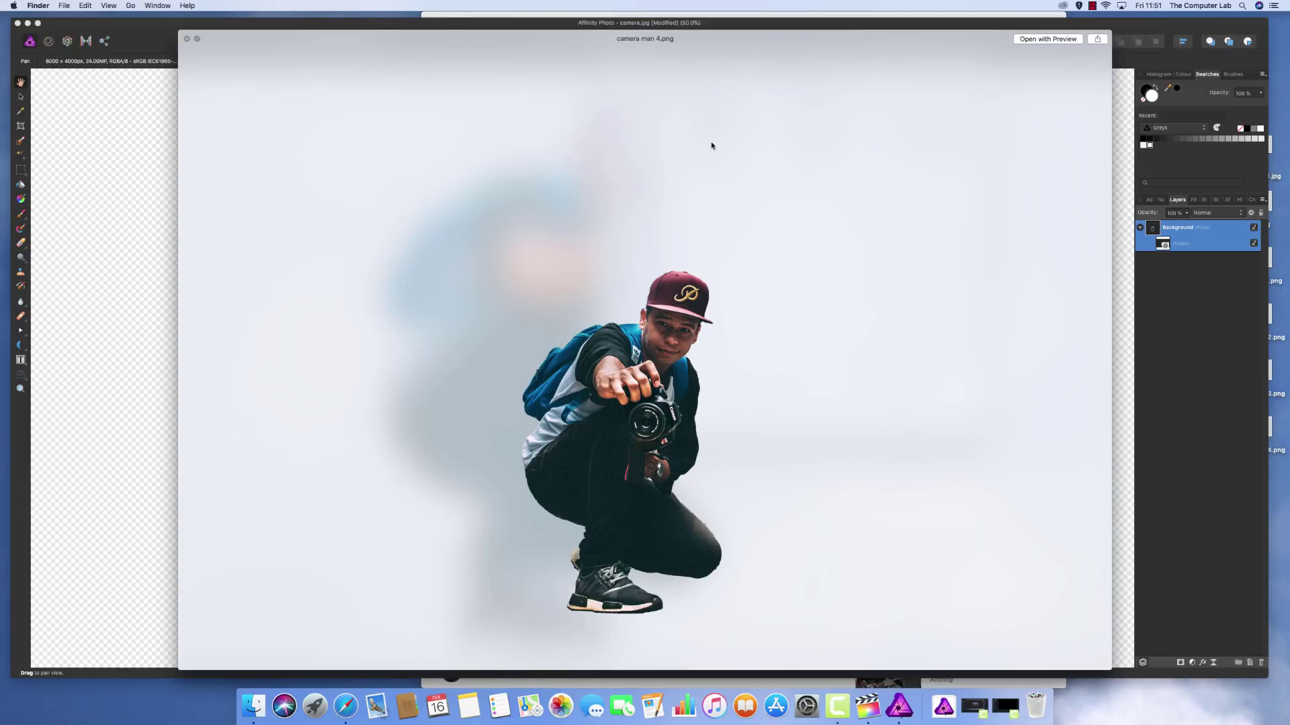
{"action": "left_click", "coordinate": [187, 39]}
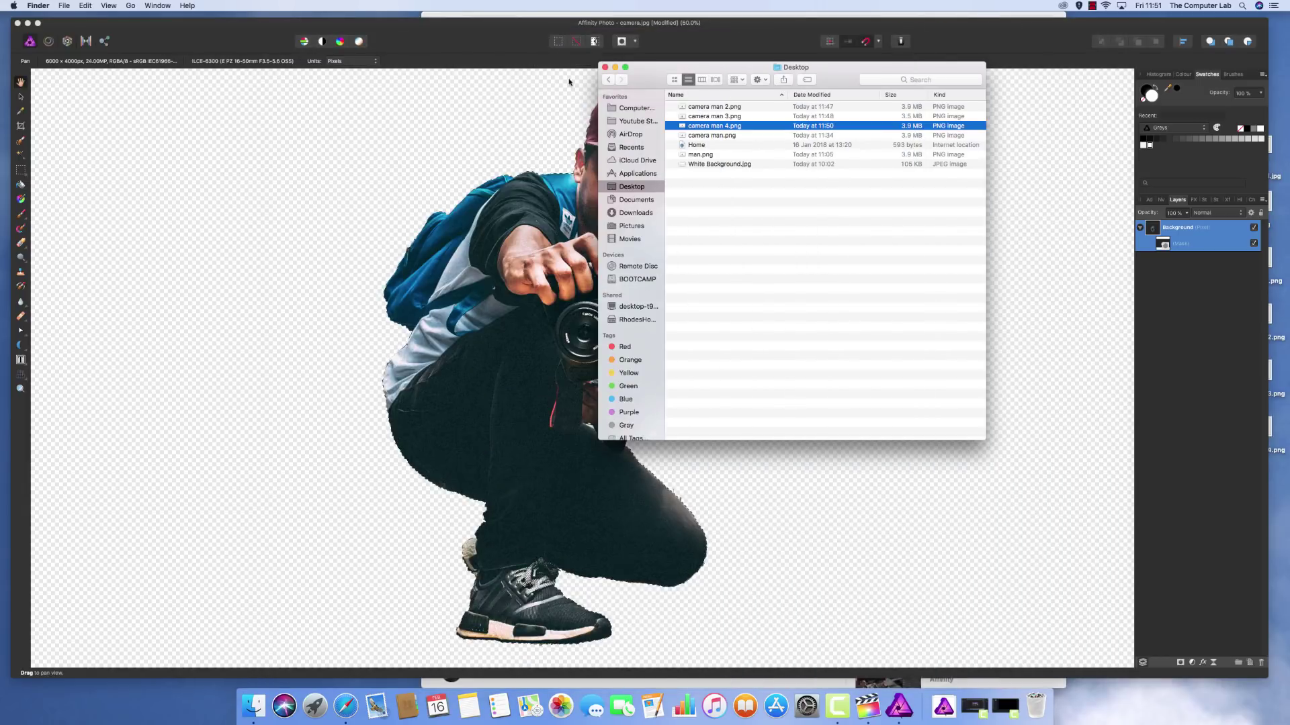
{"action": "left_click", "coordinate": [619, 67]}
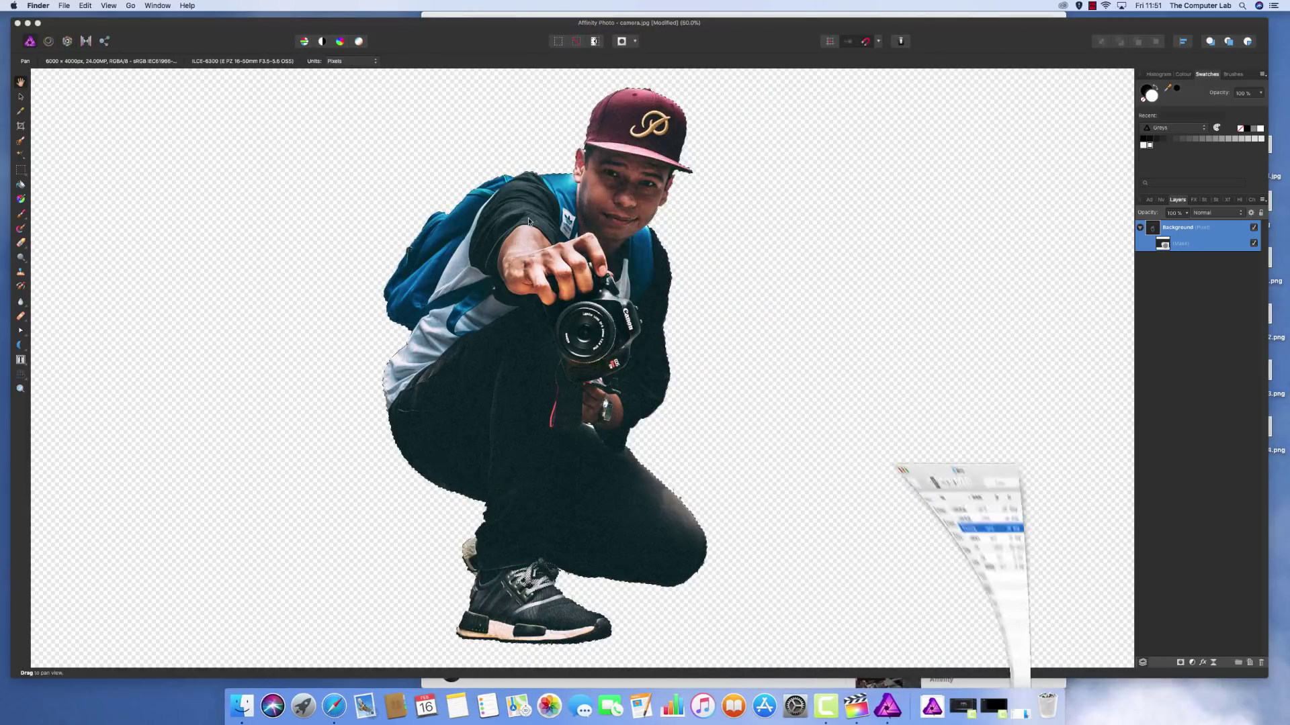
- Create a new 2560×1440 document
{"action": "left_click", "coordinate": [65, 6]}
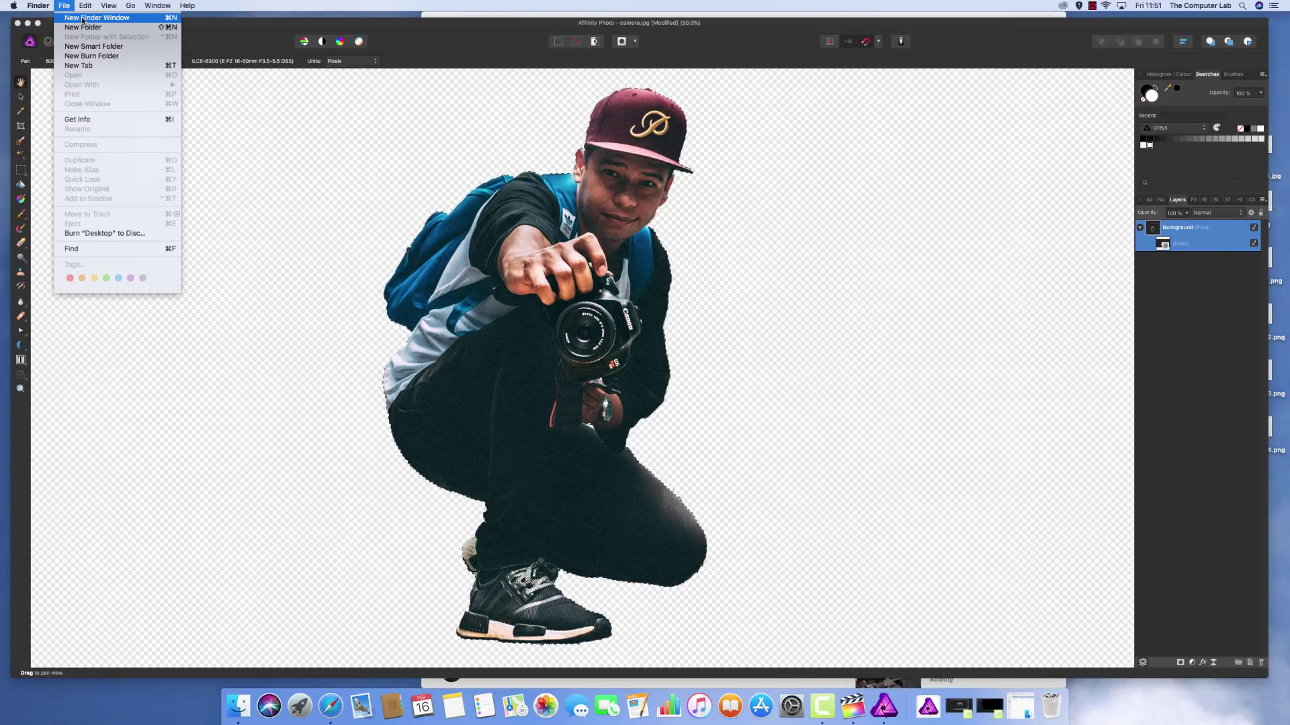
{"action": "left_click", "coordinate": [195, 27]}
{"action": "left_click", "coordinate": [90, 6]}
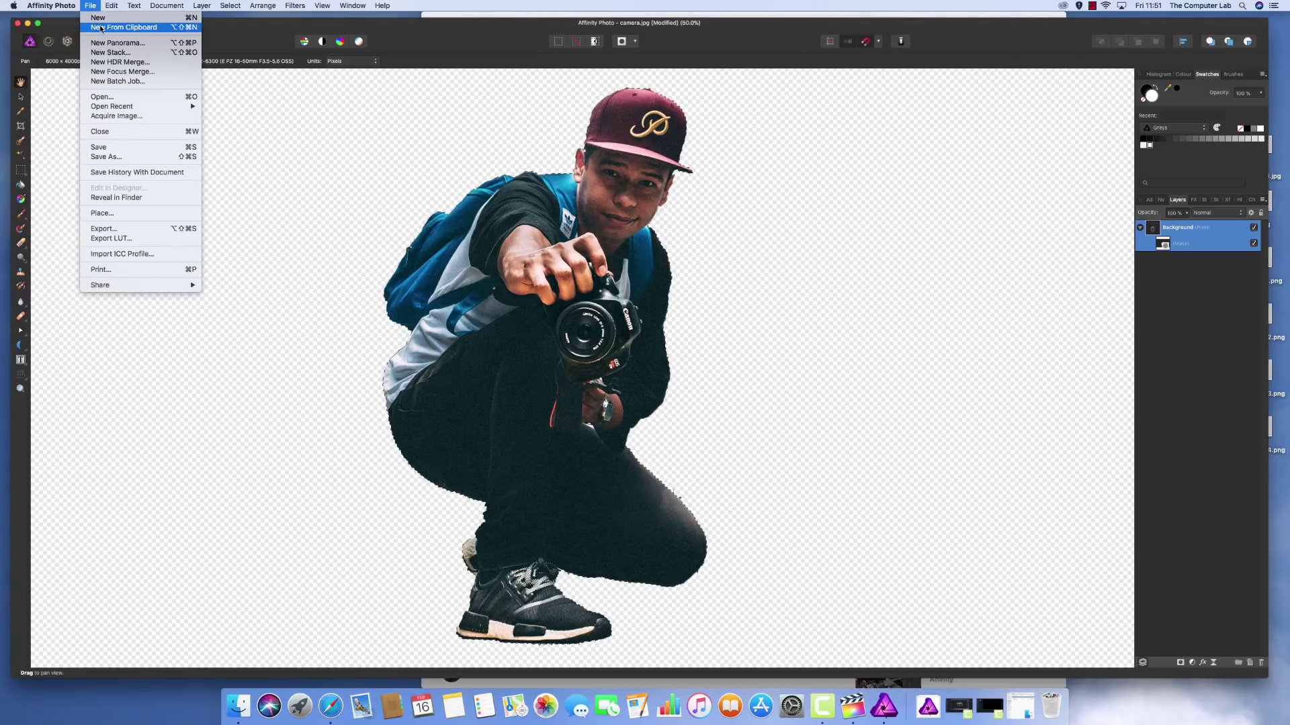
{"action": "key", "text": "Return"}
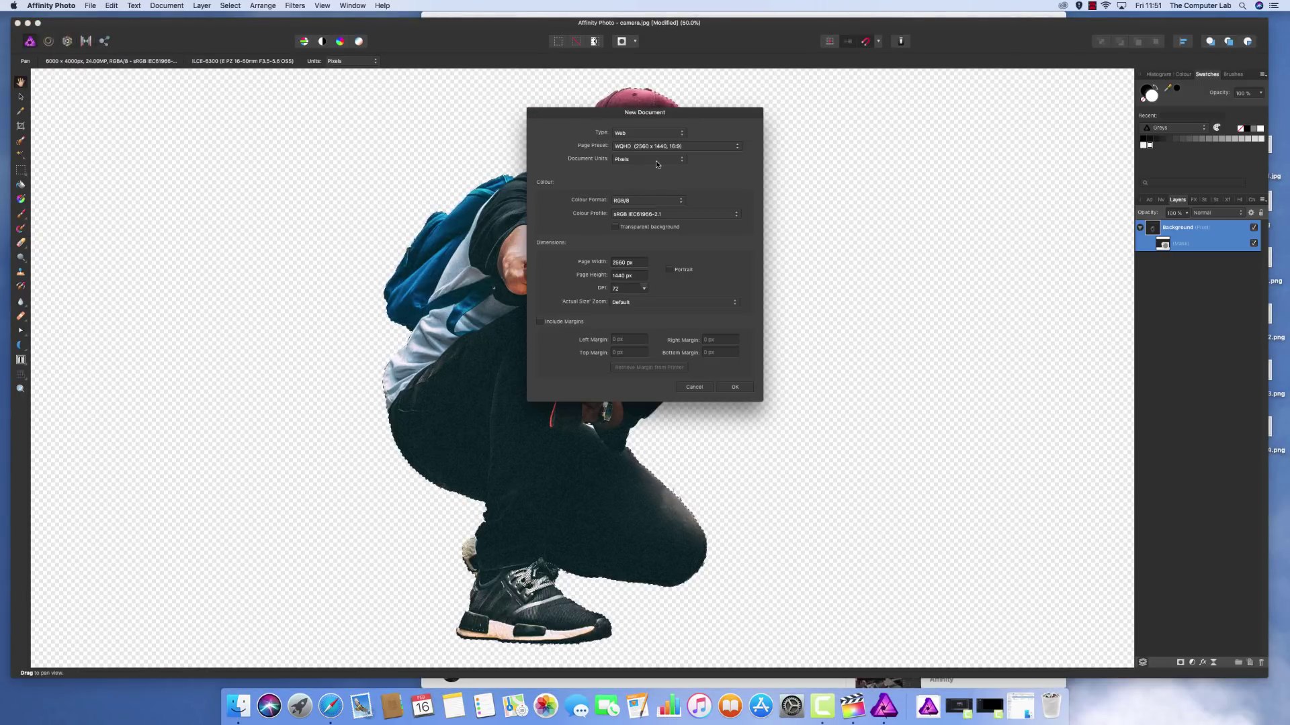
{"action": "left_click", "coordinate": [736, 387]}
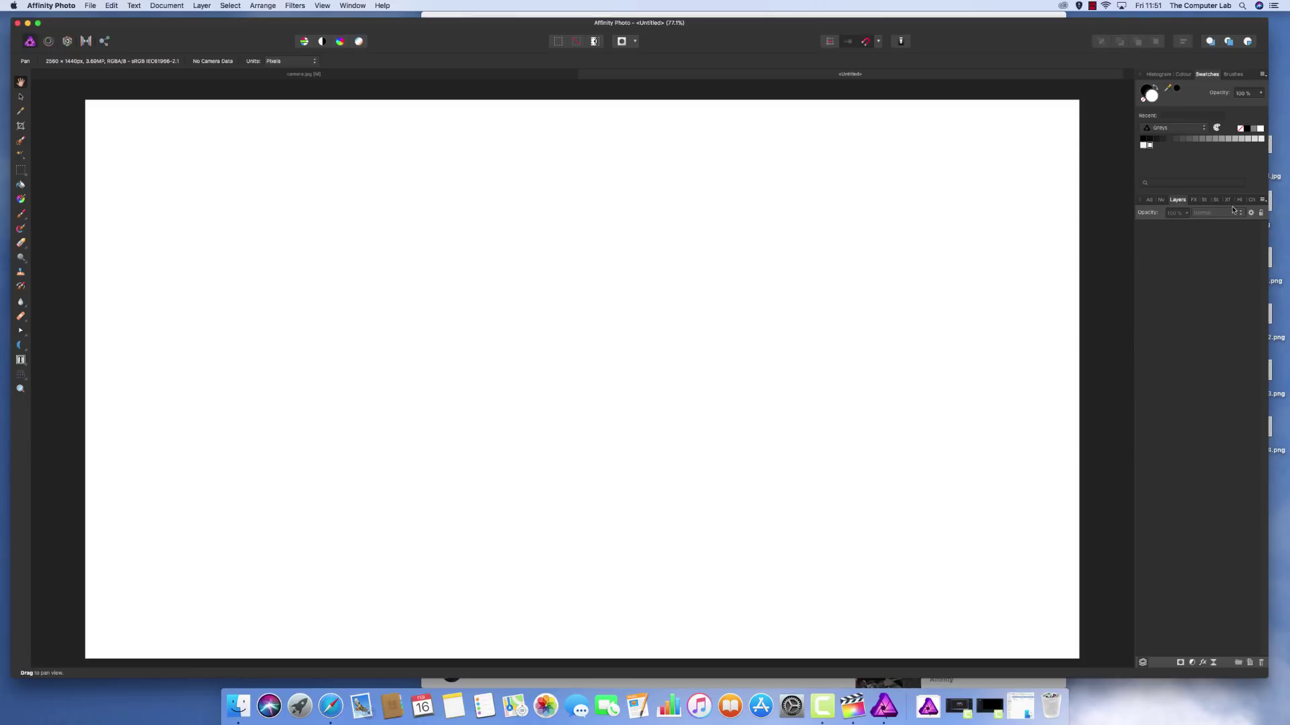
- Add a pixel layer and flood fill it bright green from the Colours swatches
{"action": "left_click", "coordinate": [1248, 664]}
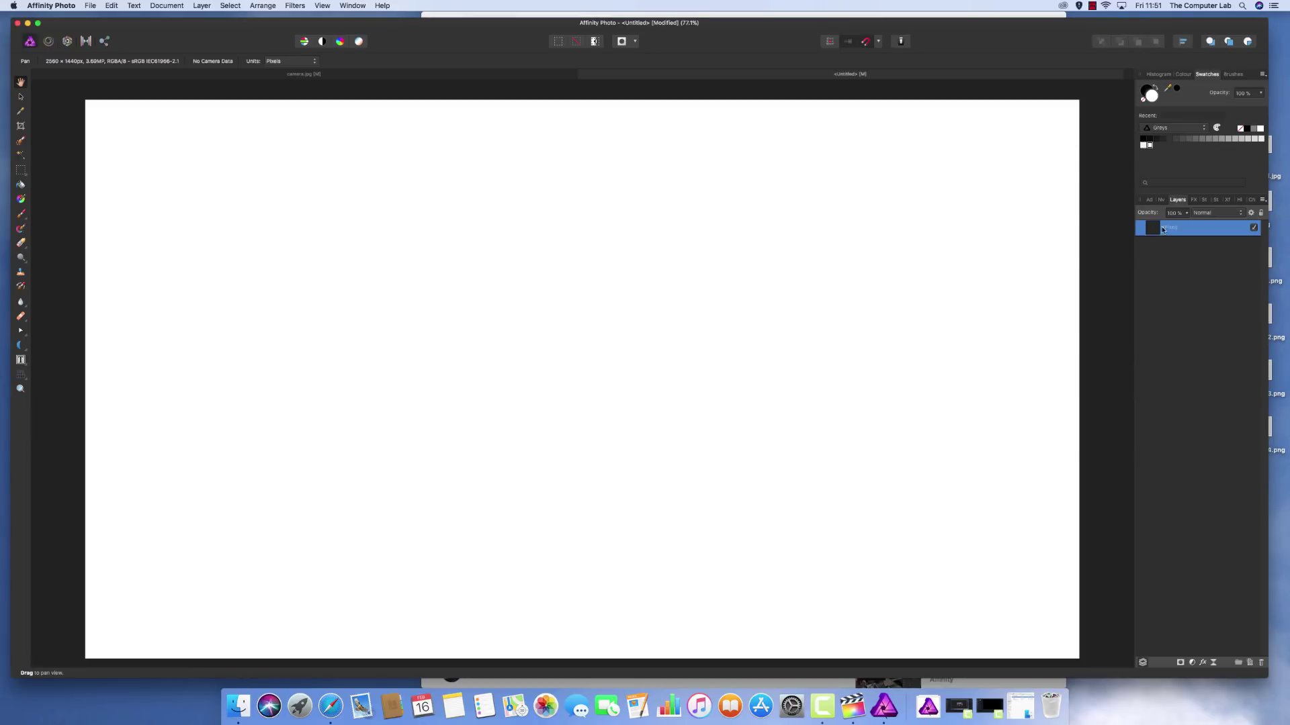
{"action": "left_click", "coordinate": [1175, 127]}
{"action": "left_click", "coordinate": [1172, 143]}
{"action": "left_click", "coordinate": [1176, 139]}
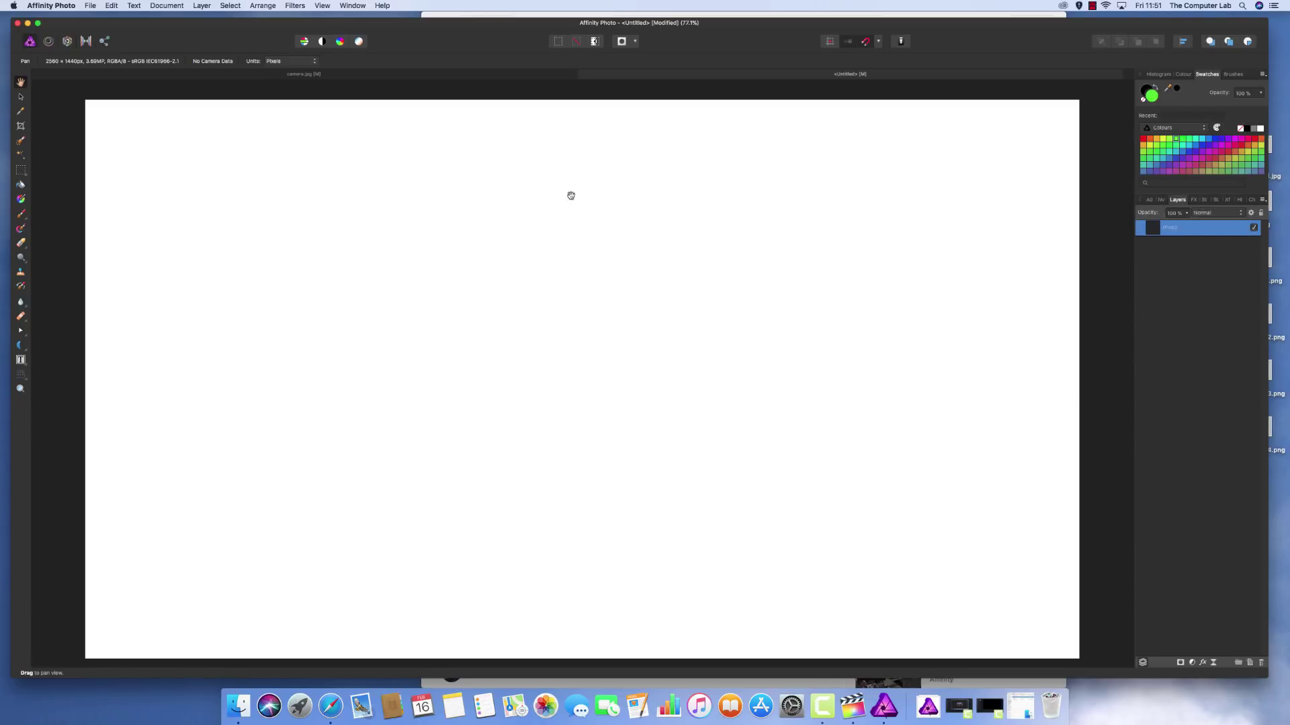
{"action": "left_click", "coordinate": [21, 185]}
{"action": "left_click", "coordinate": [286, 213]}
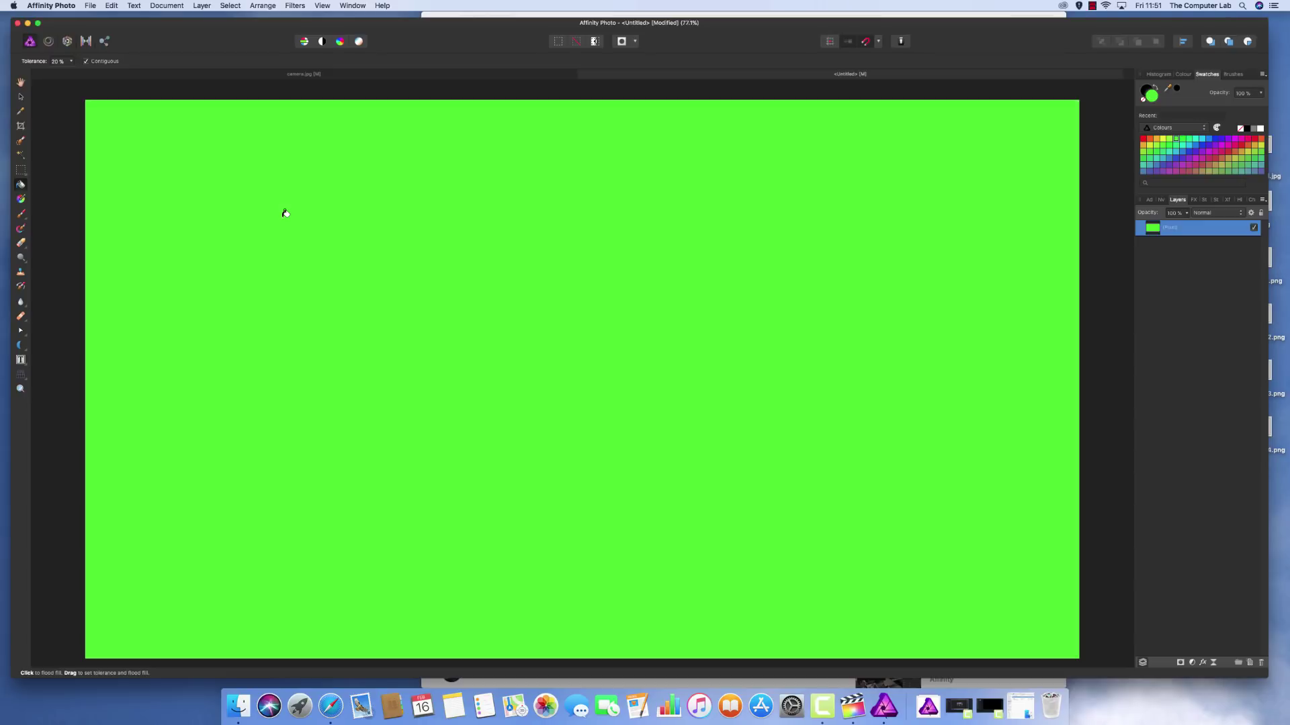
- Place camera man 4.png from the Desktop onto the green canvas and zoom out
{"action": "left_click", "coordinate": [240, 707]}
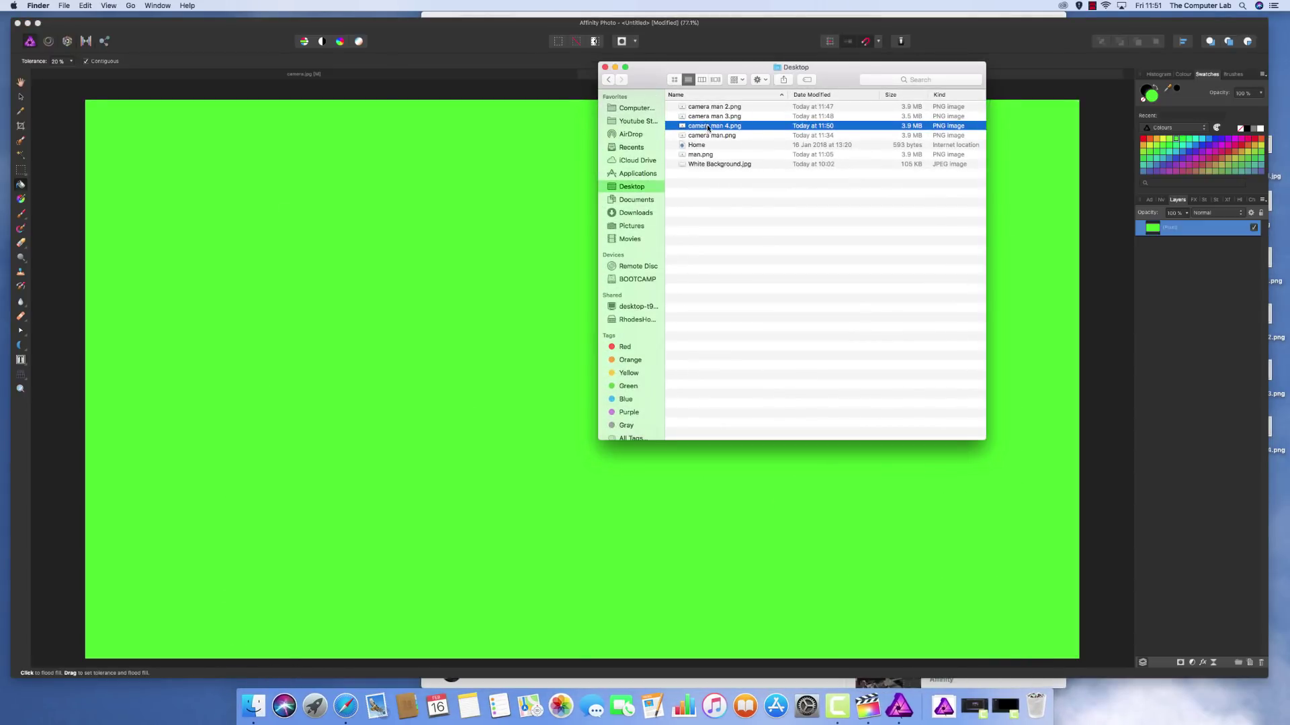
{"action": "left_click_drag", "start_coordinate": [714, 128], "coordinate": [485, 344]}
{"action": "left_click", "coordinate": [431, 270]}
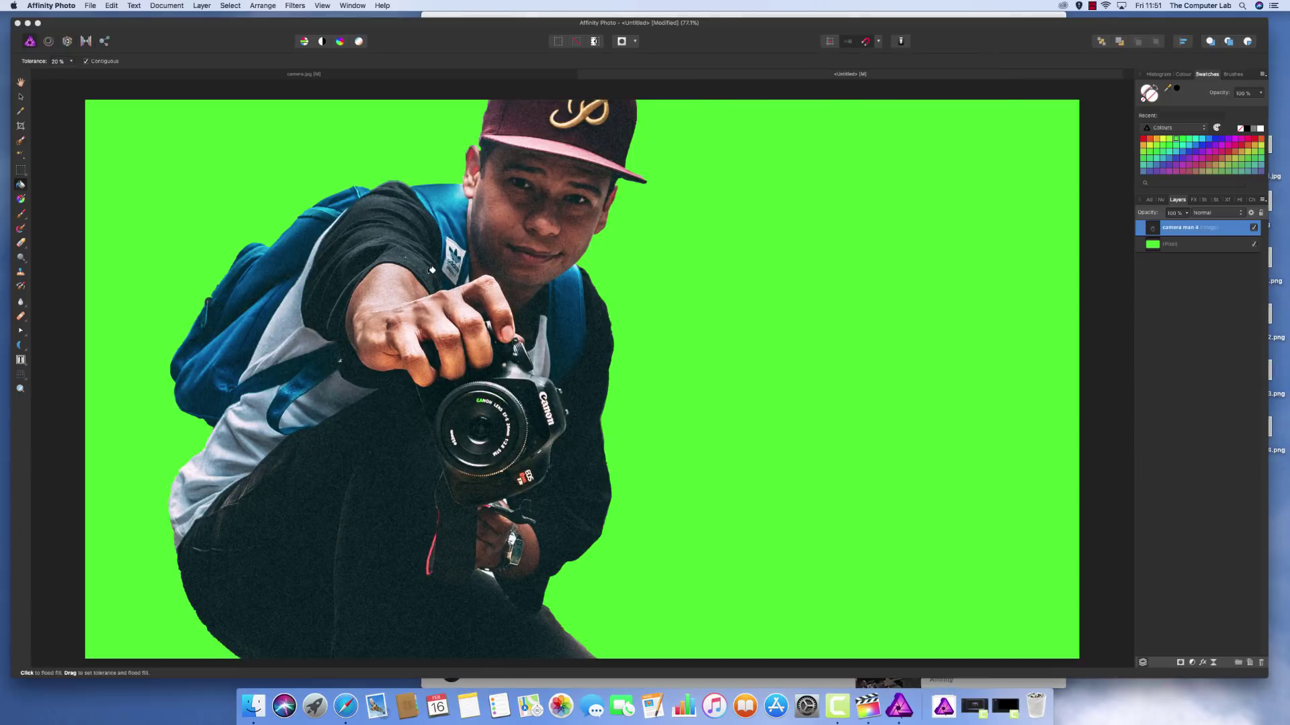
{"action": "key", "text": "super+minus"}
{"action": "key", "text": "super+minus"}
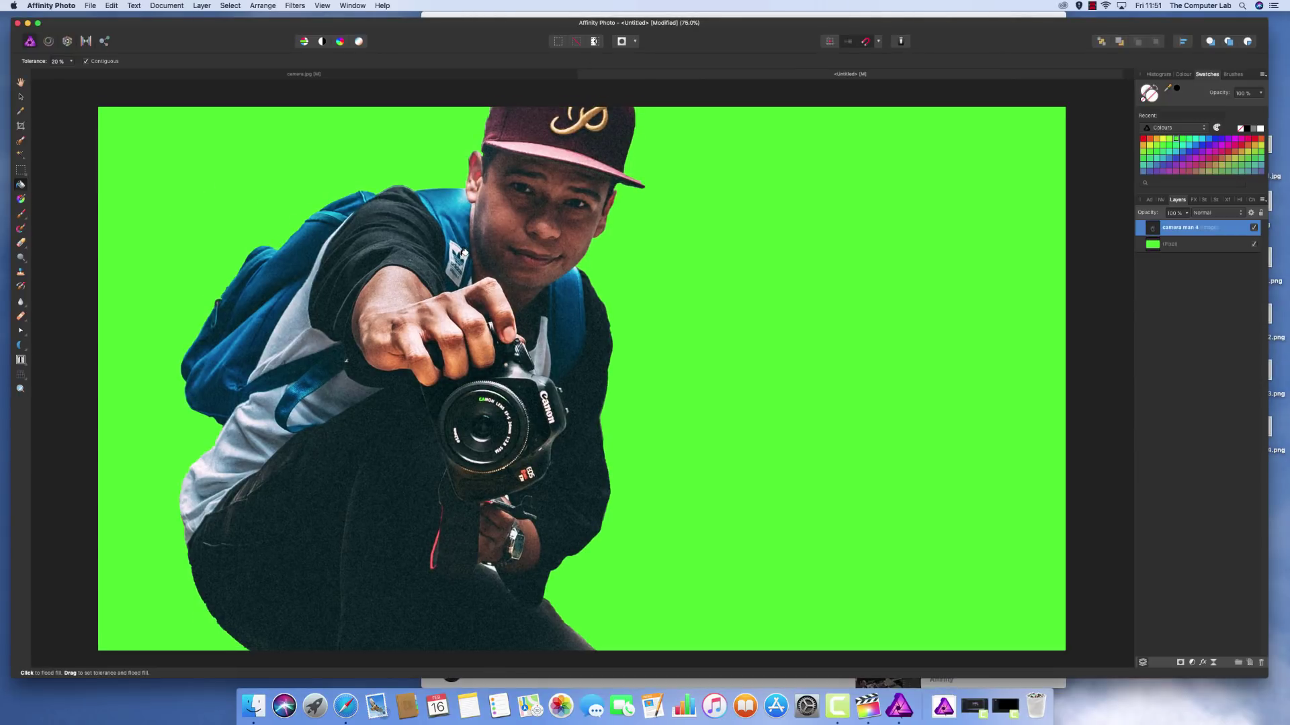
{"action": "key", "text": "super+minus"}
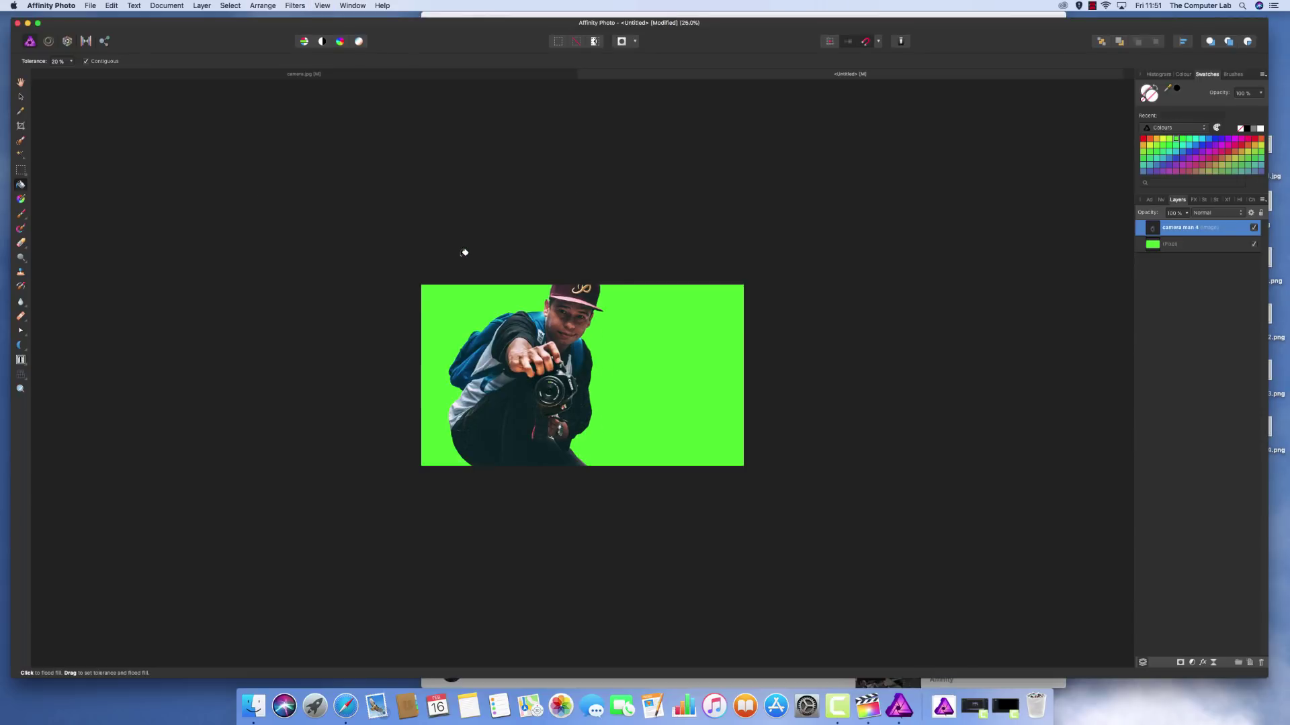
- Shrink the camera man, rotate it about 16.7°, move it right, then deselect
{"action": "left_click", "coordinate": [20, 98]}
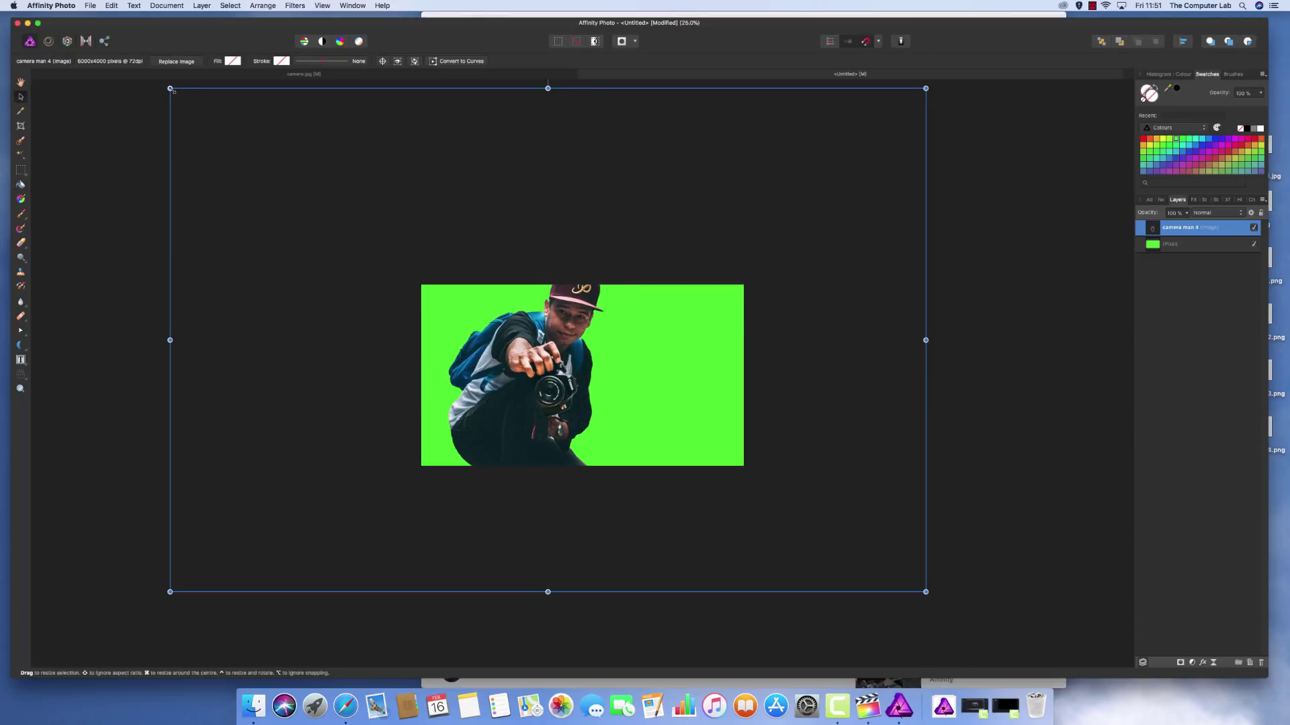
{"action": "left_click_drag", "start_coordinate": [170, 88], "coordinate": [330, 195]}
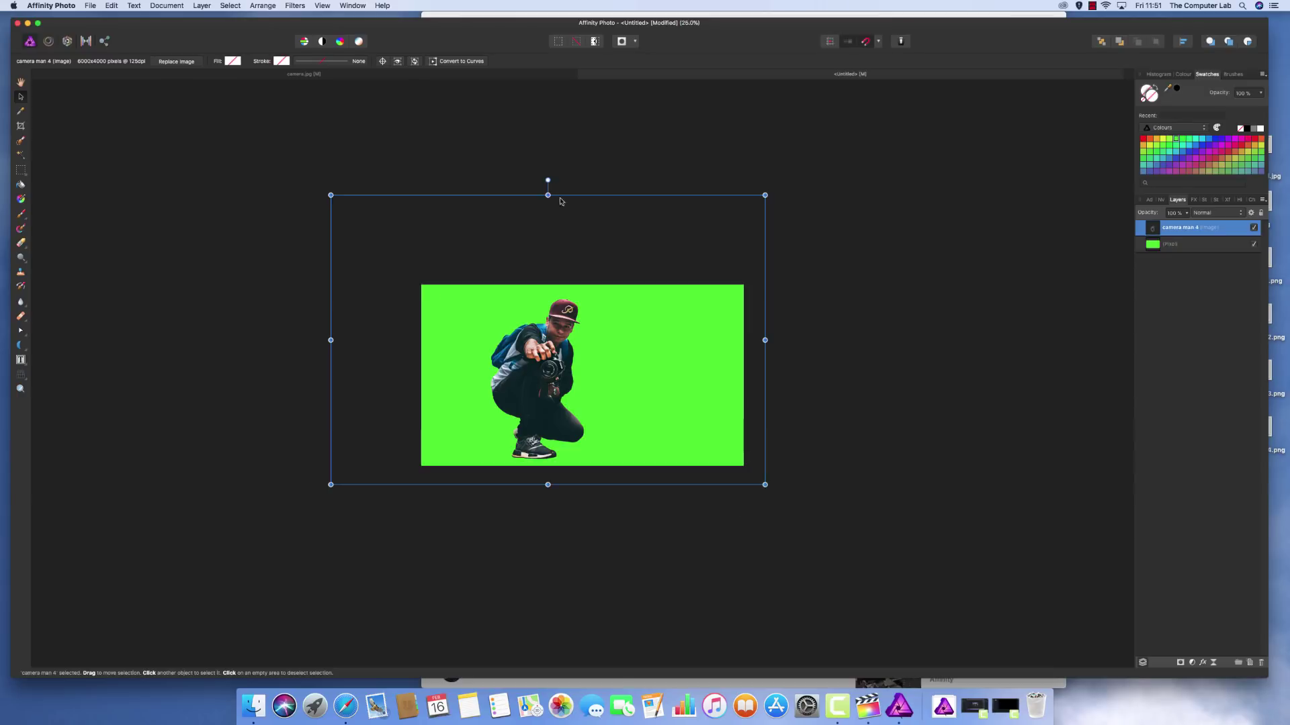
{"action": "left_click_drag", "start_coordinate": [548, 180], "coordinate": [502, 189]}
{"action": "left_click_drag", "start_coordinate": [627, 394], "coordinate": [735, 378]}
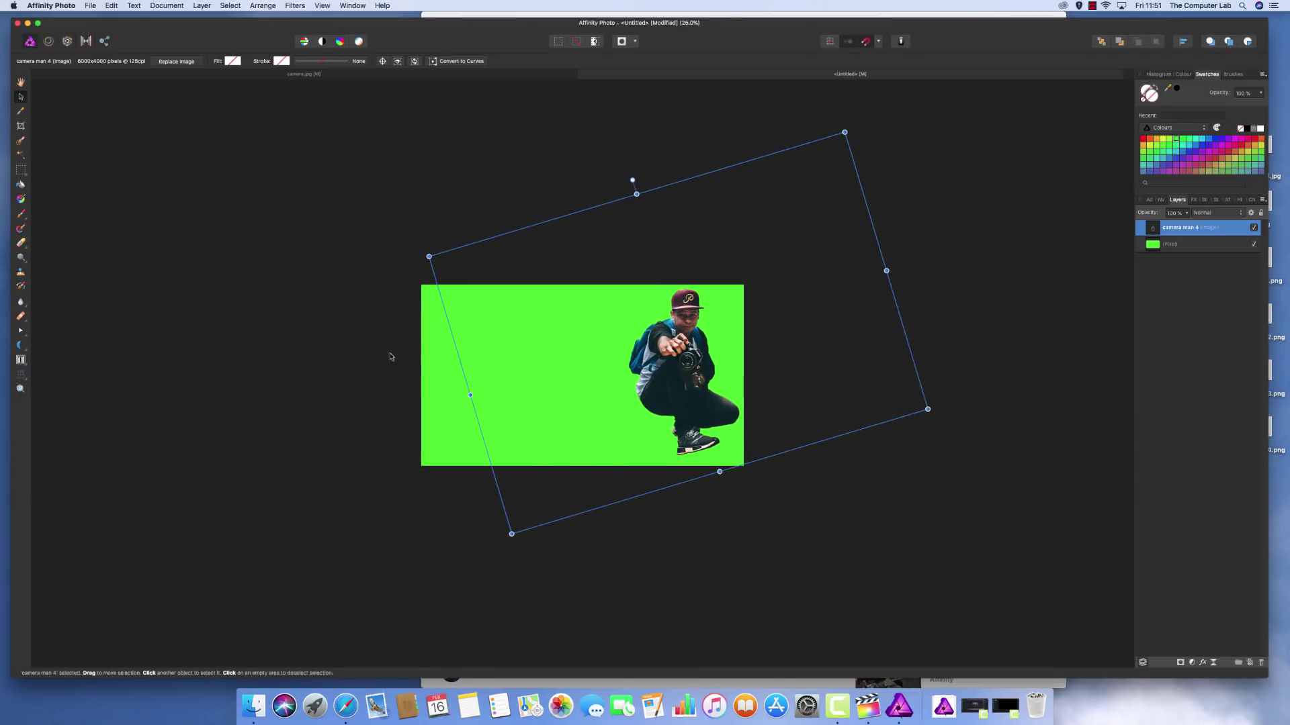
{"action": "left_click", "coordinate": [343, 334]}
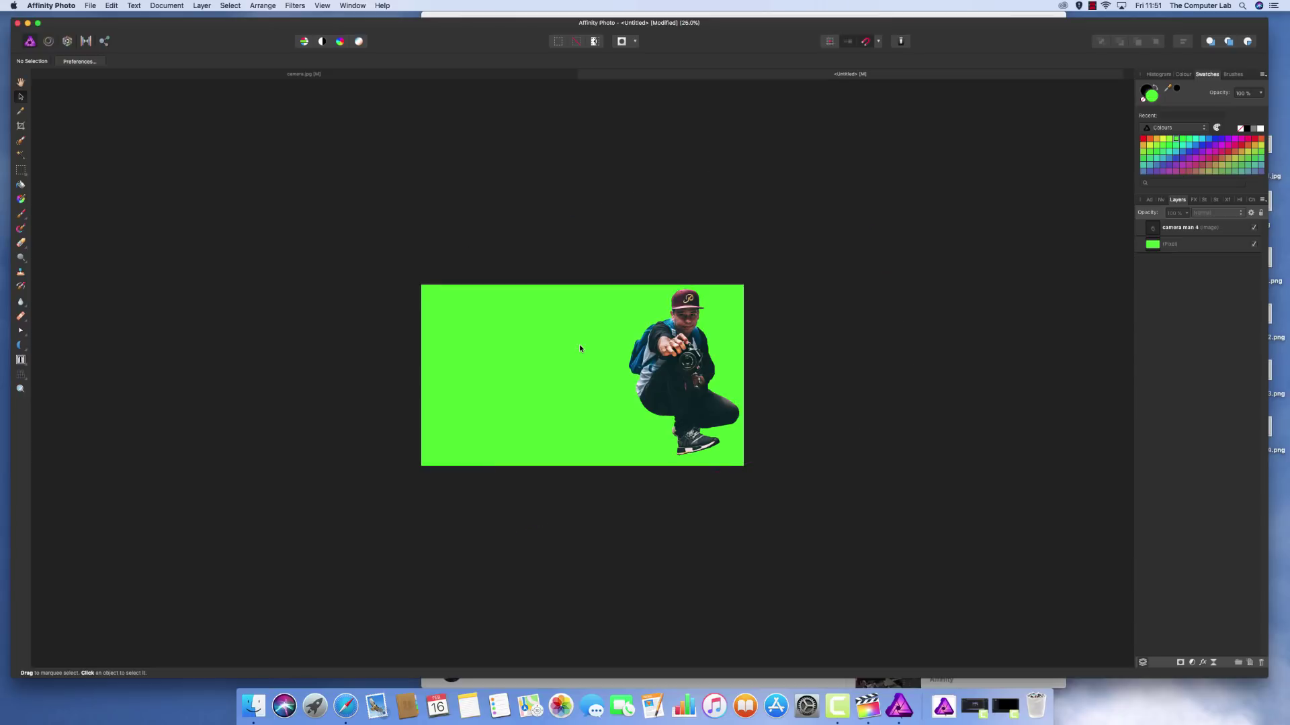
- Zoom the view in to 50% on the green composition
{"action": "key", "text": "super+equal"}
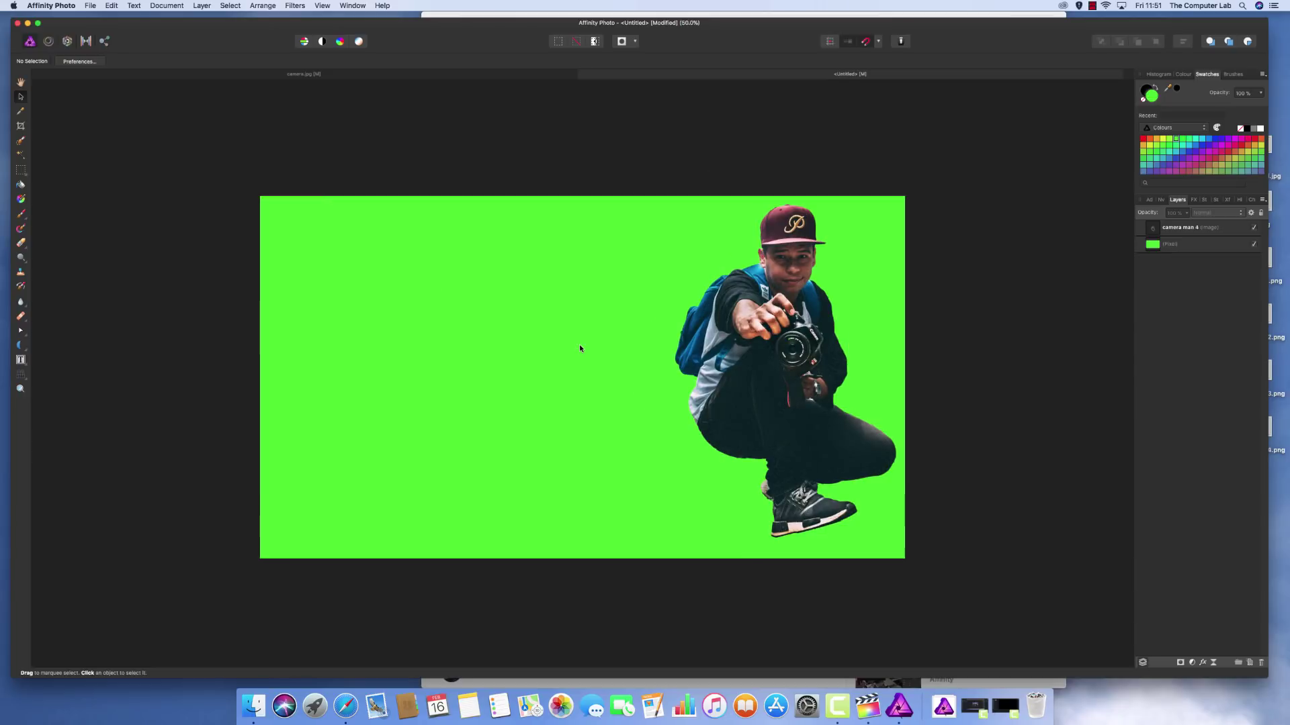